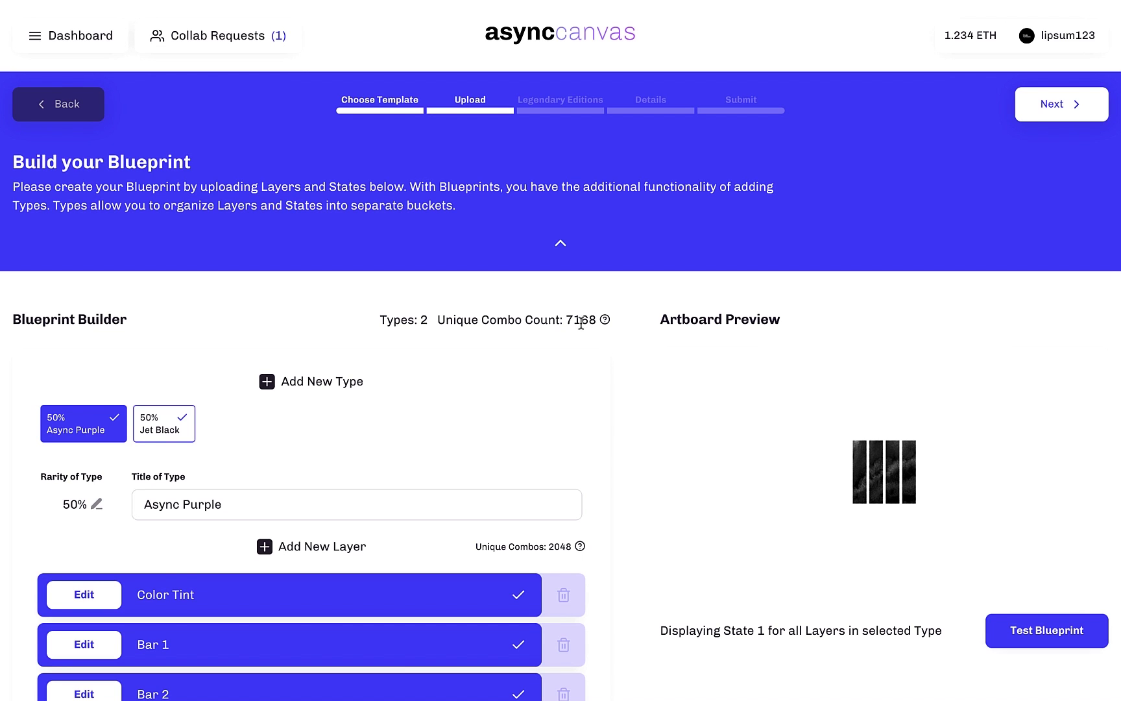
Scroll through the Blueprint Builder to review the Async Purple and Jet Black types and layers.
scroll(403, 540, "down", 3)
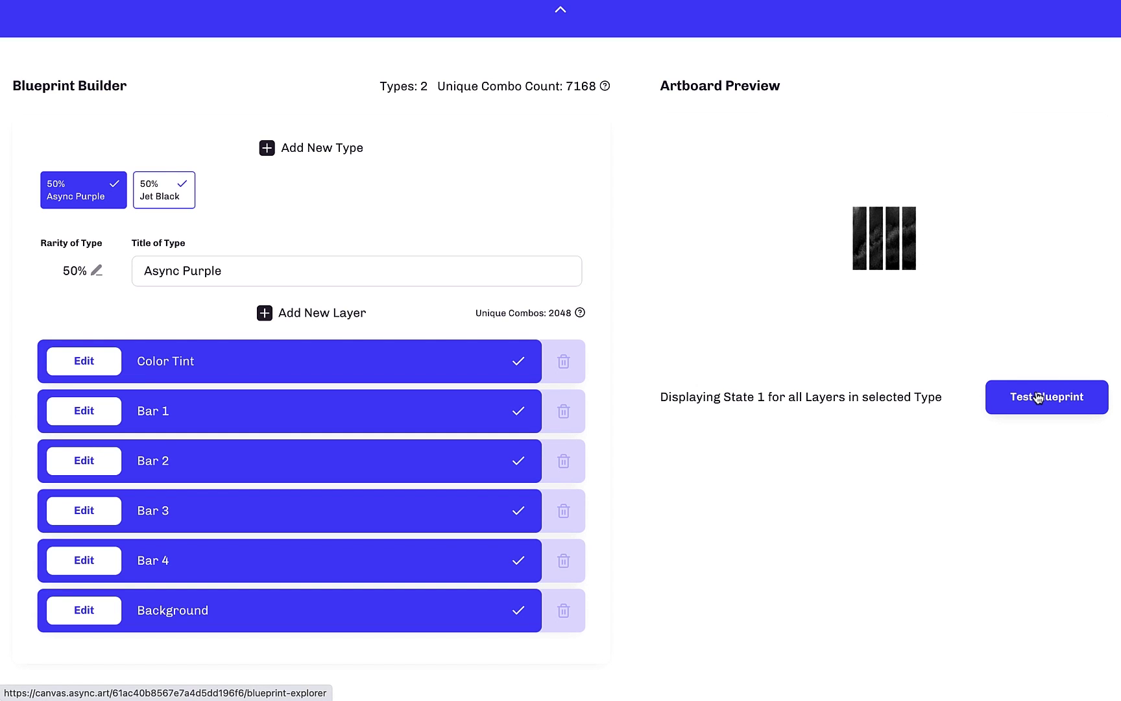
scroll(409, 186, "up", 2)
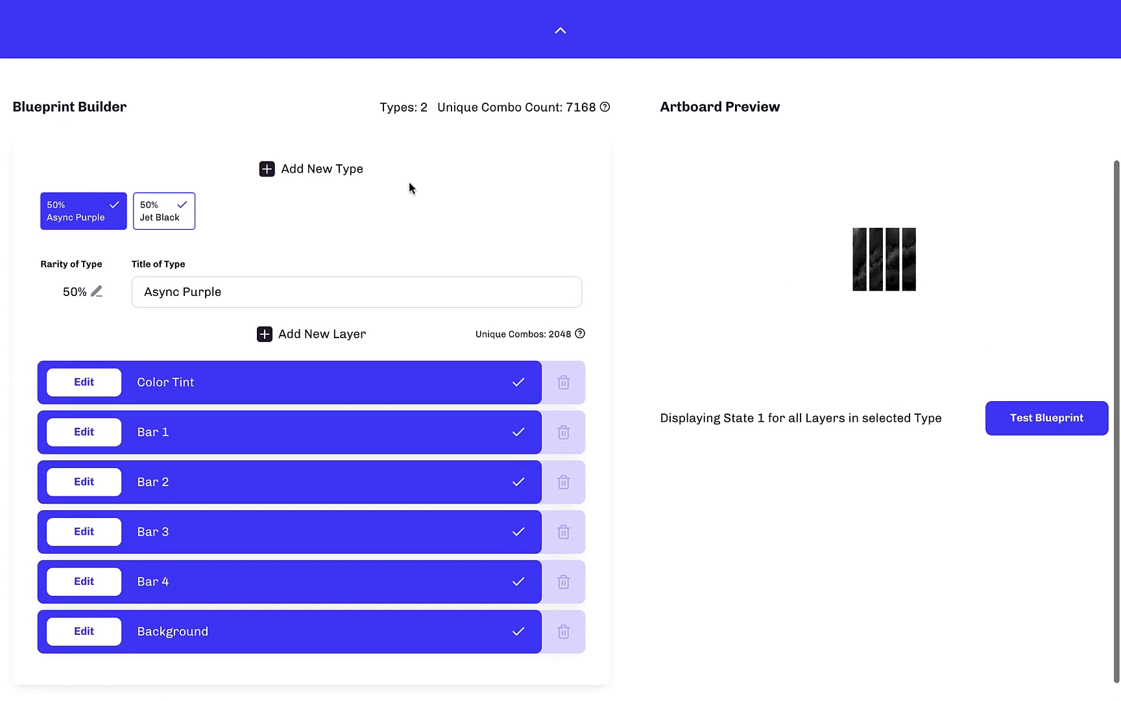
scroll(410, 191, "down", 2)
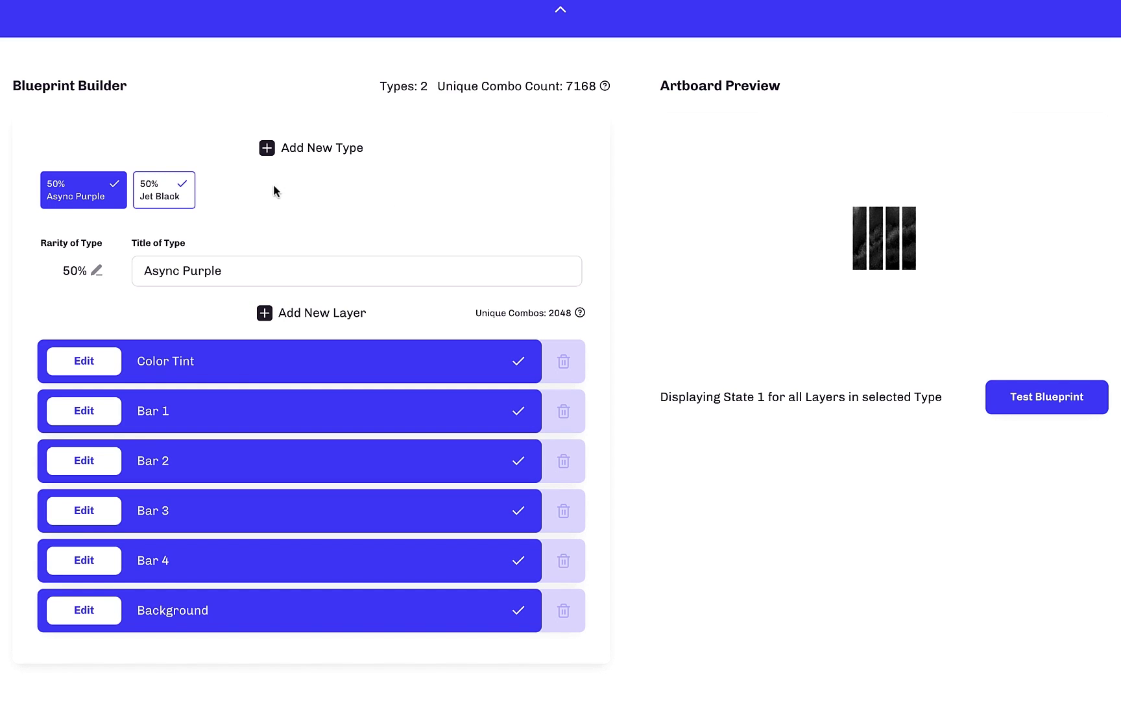
scroll(234, 189, "up", 1)
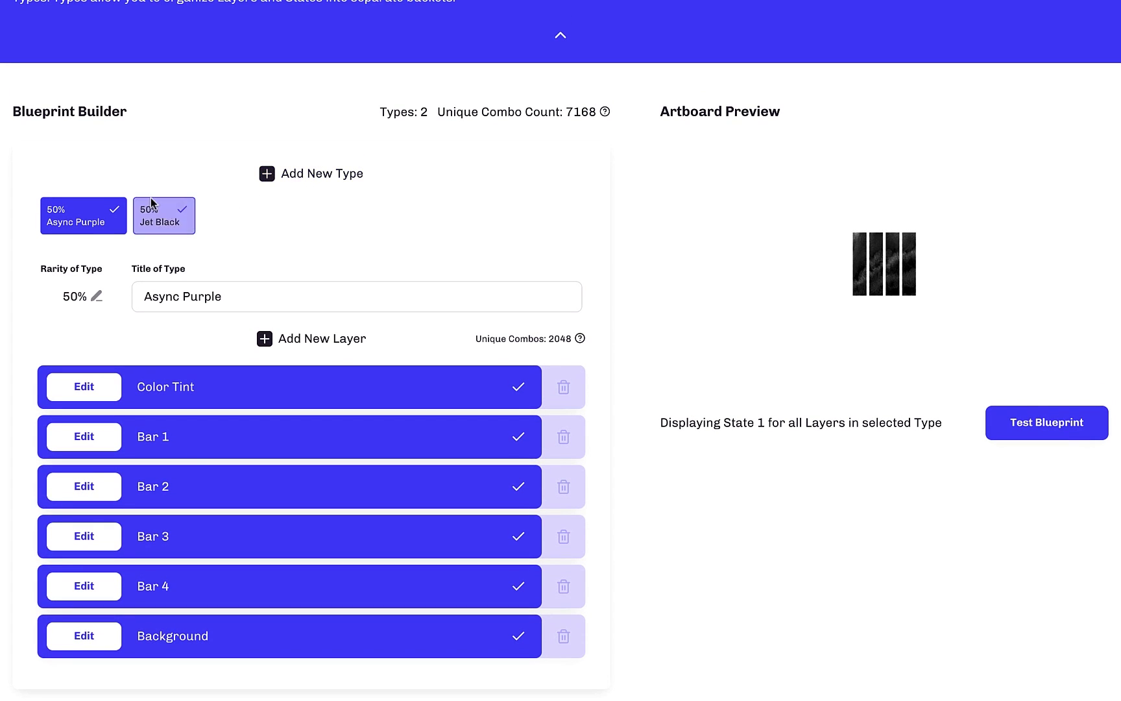
mouse_move(125, 216)
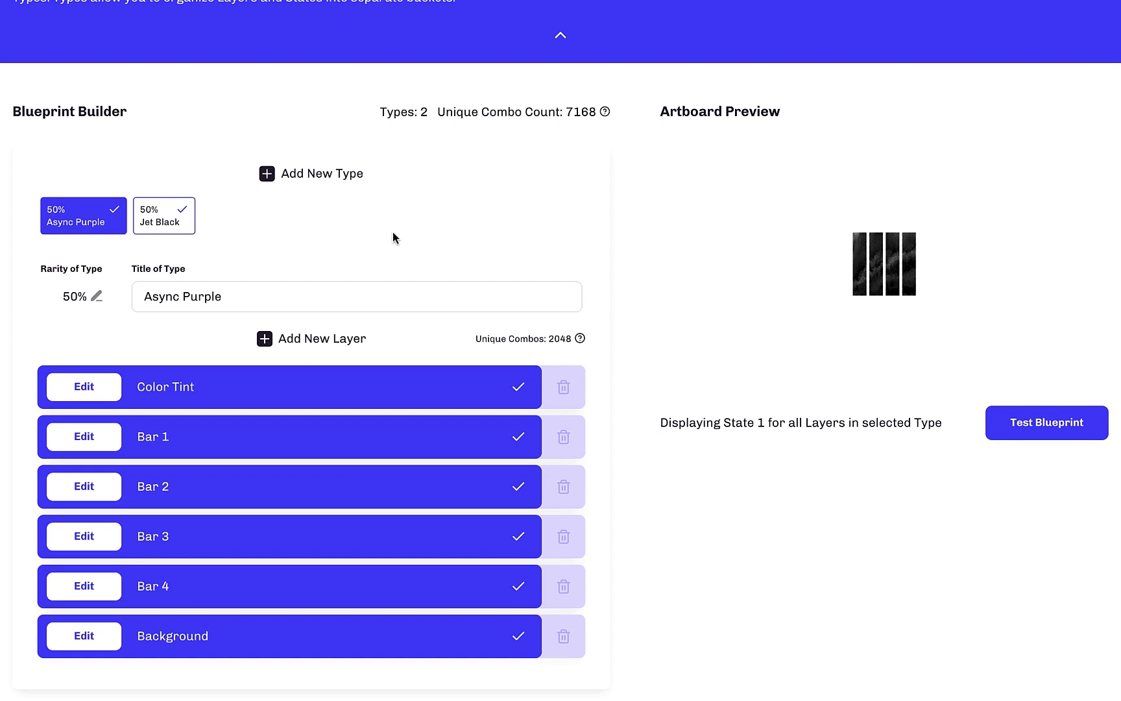
In the Blueprint Explorer, preview Bar 1 tilted left, tilted right, with no bar, then straight.
left_click(1055, 427)
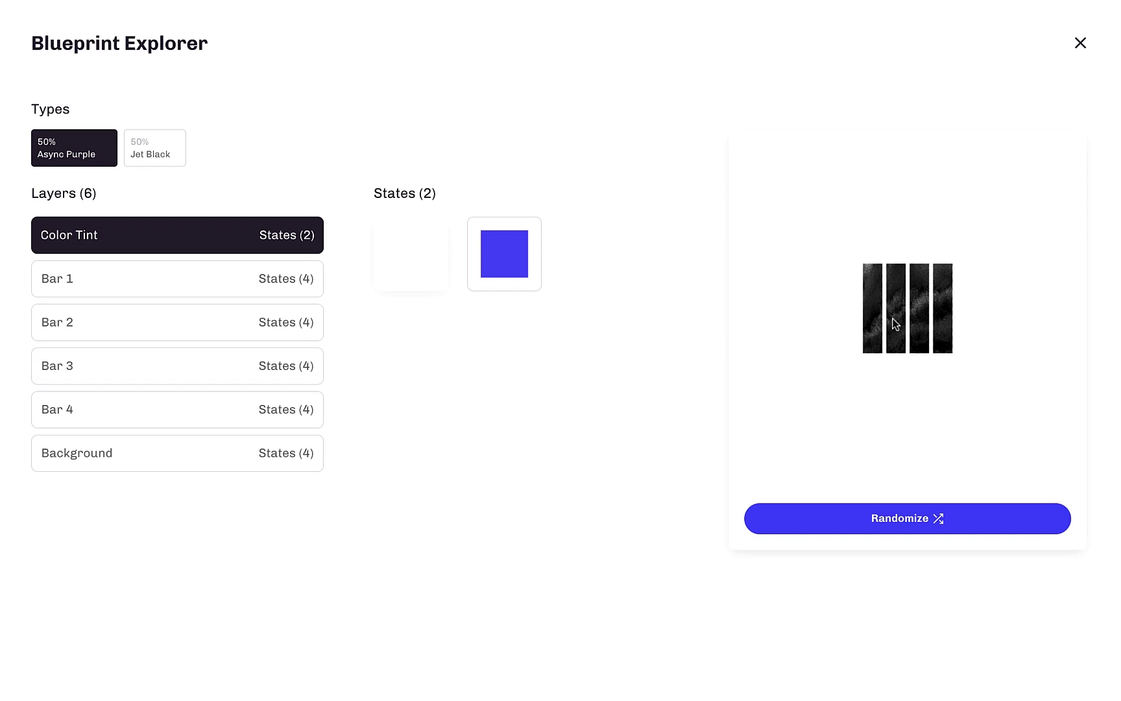
left_click(254, 279)
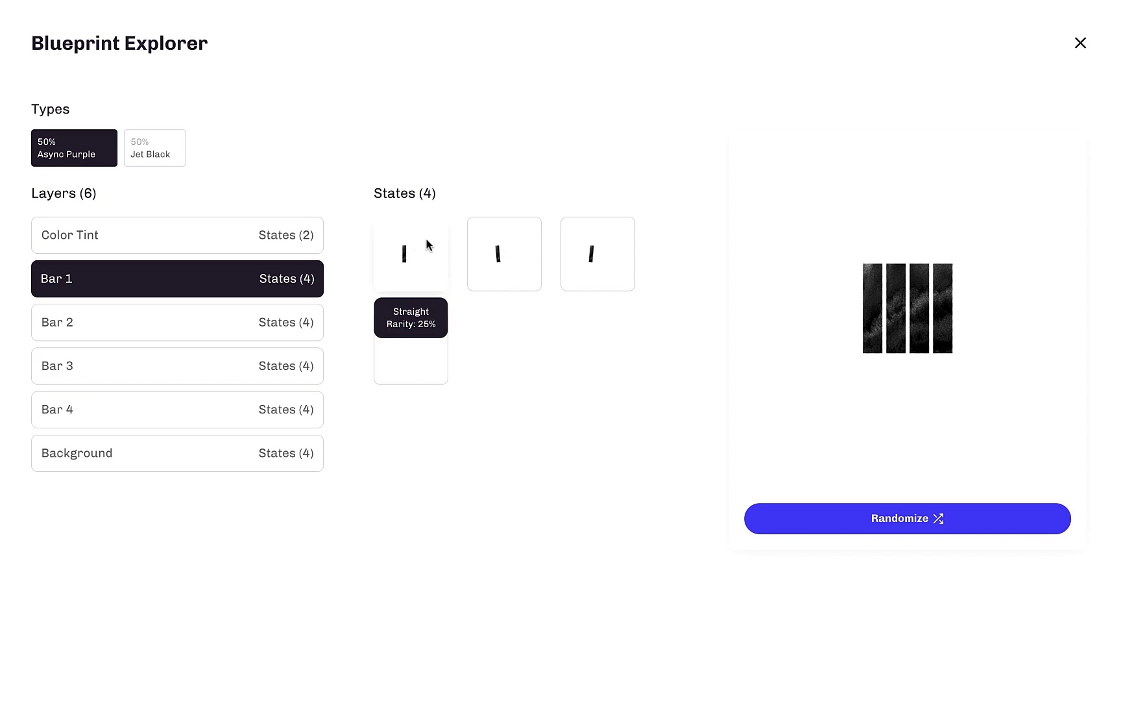
left_click(497, 251)
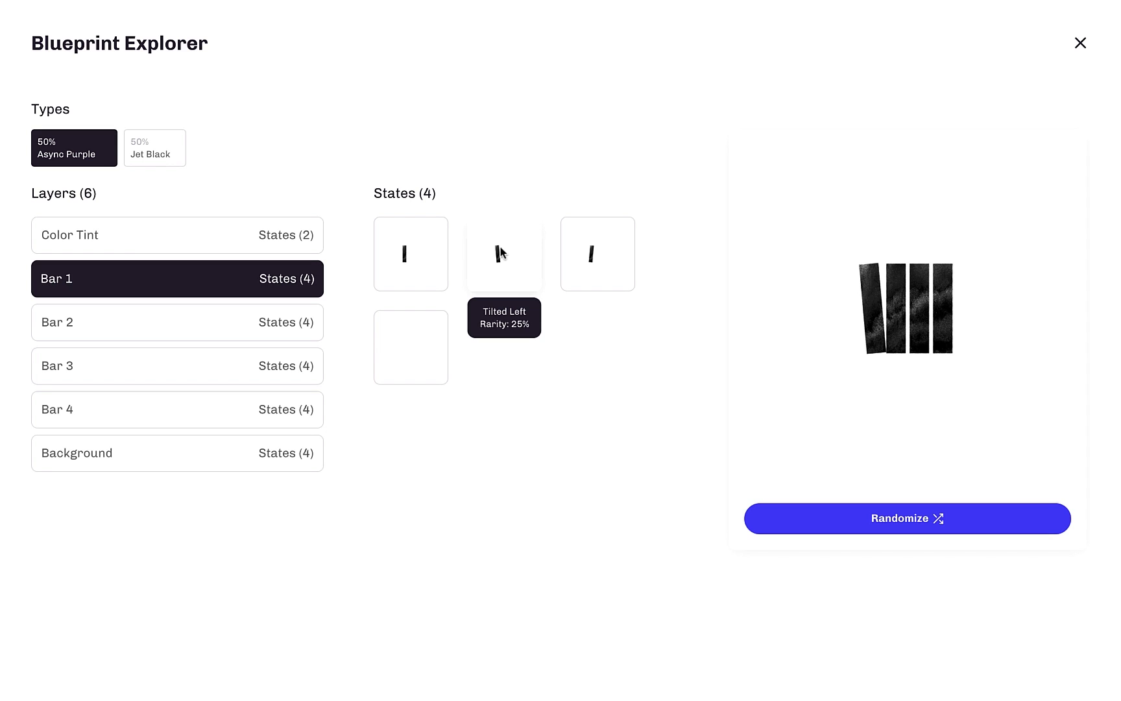
left_click(566, 254)
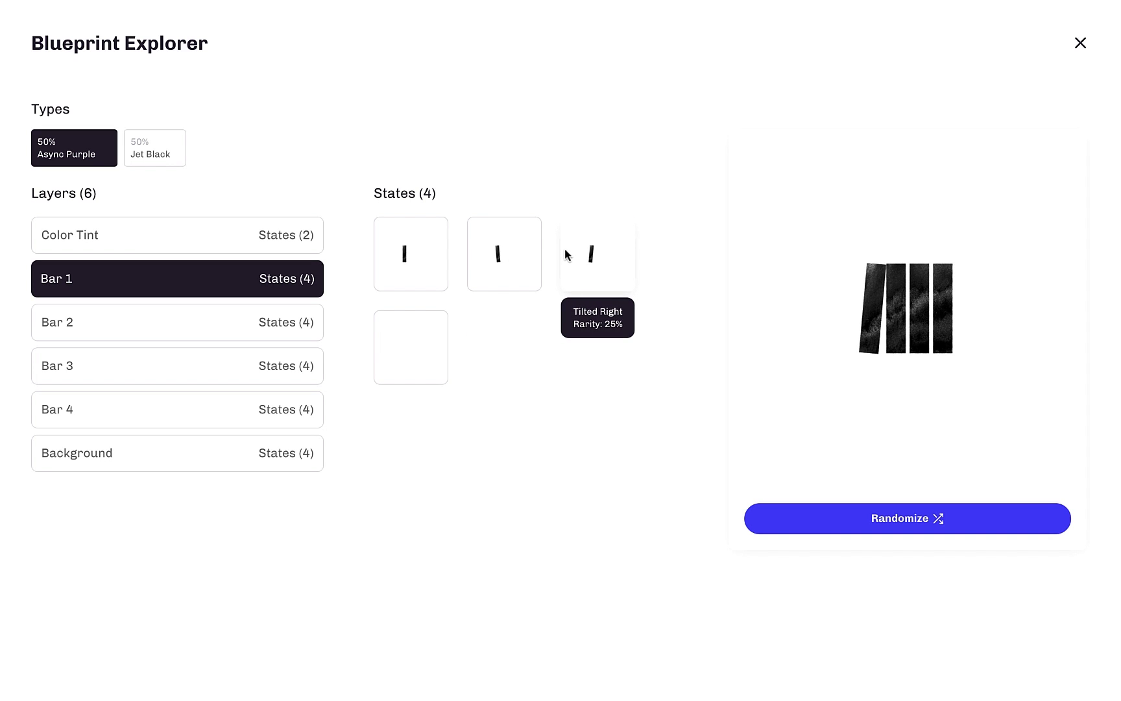
left_click(410, 344)
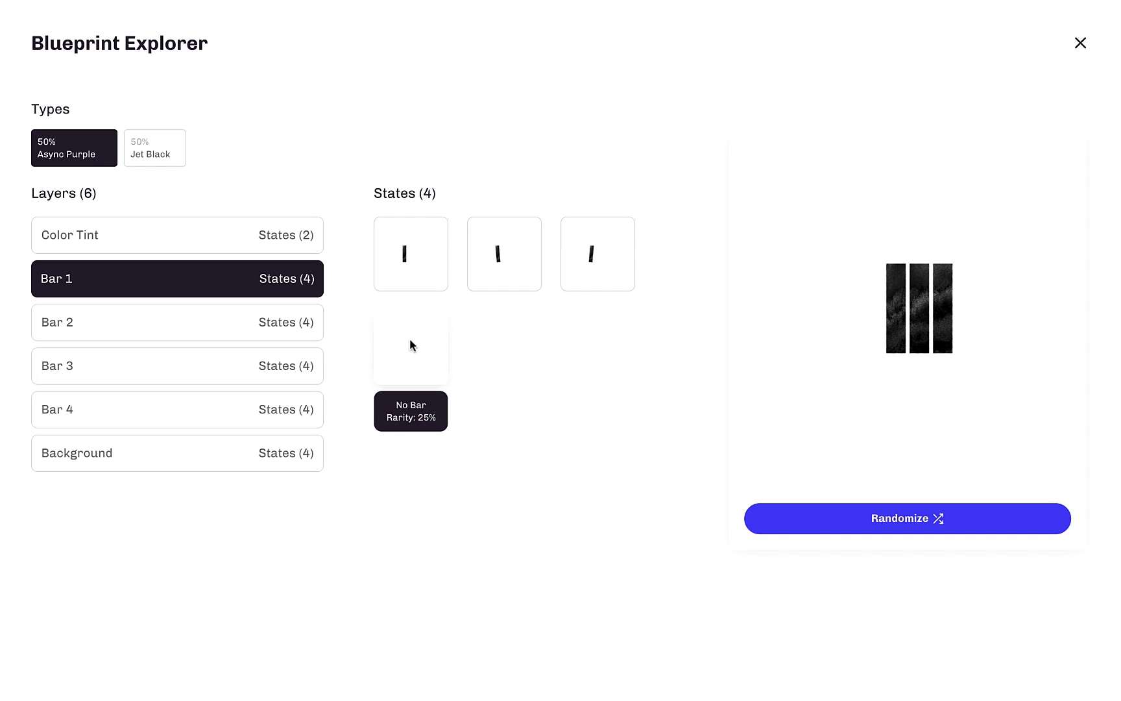
left_click(394, 251)
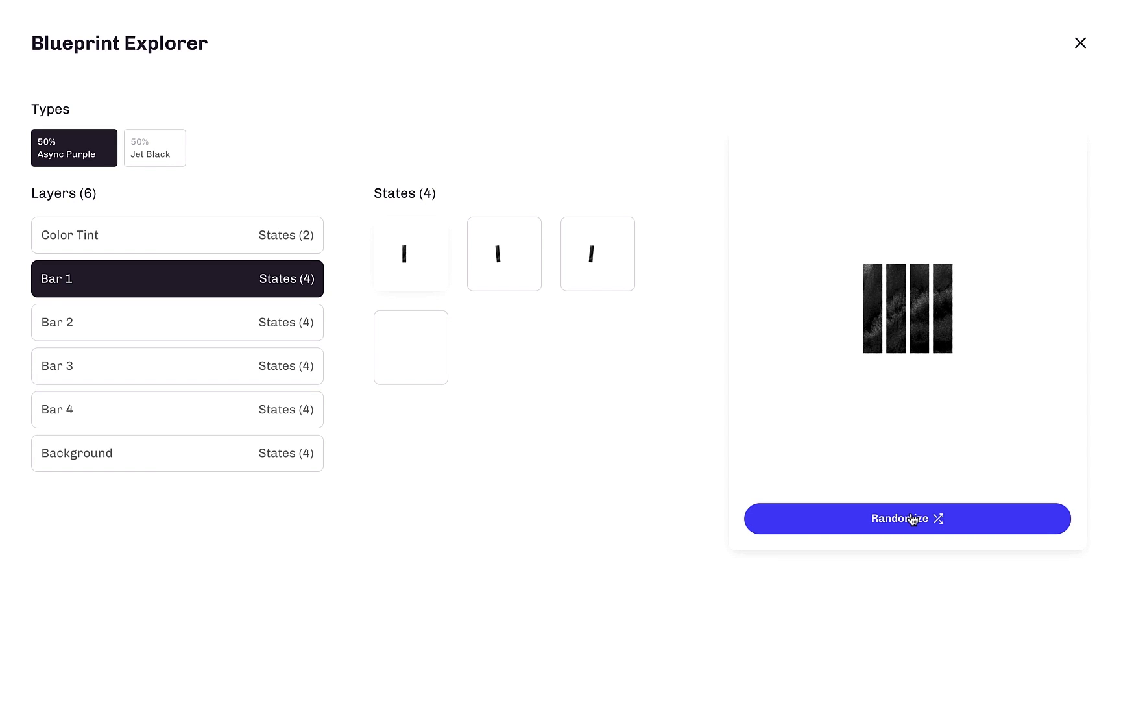
Roll four random Async Purple combinations in the explorer preview.
left_click(912, 518)
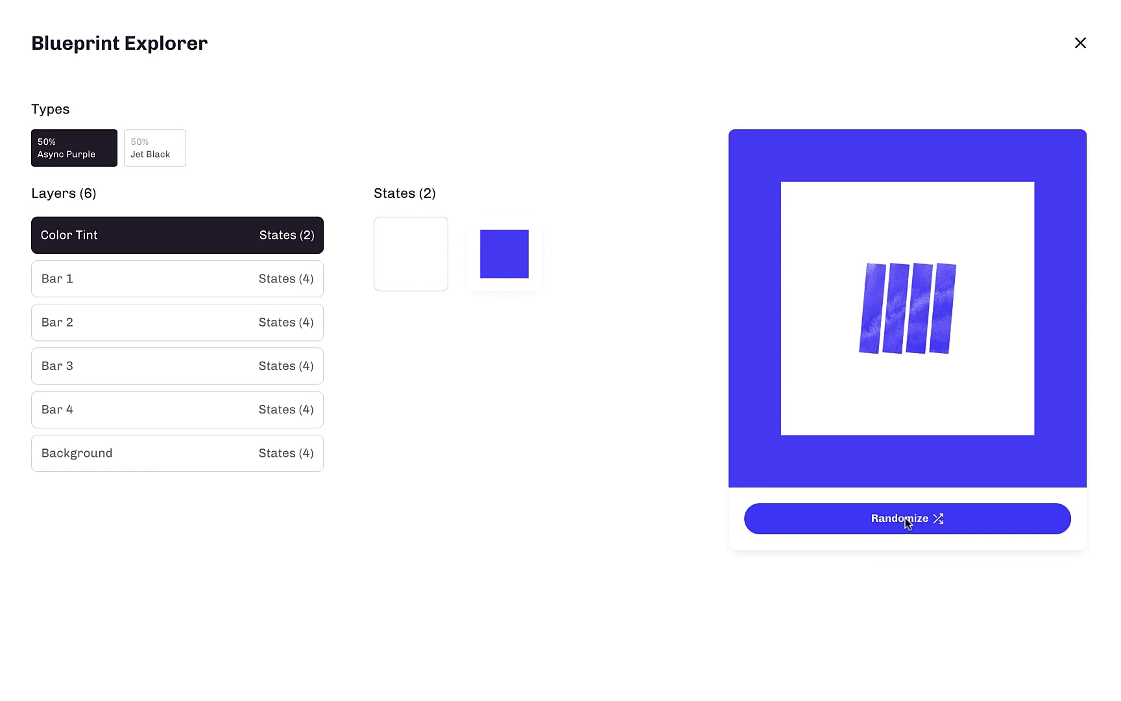
left_click(905, 518)
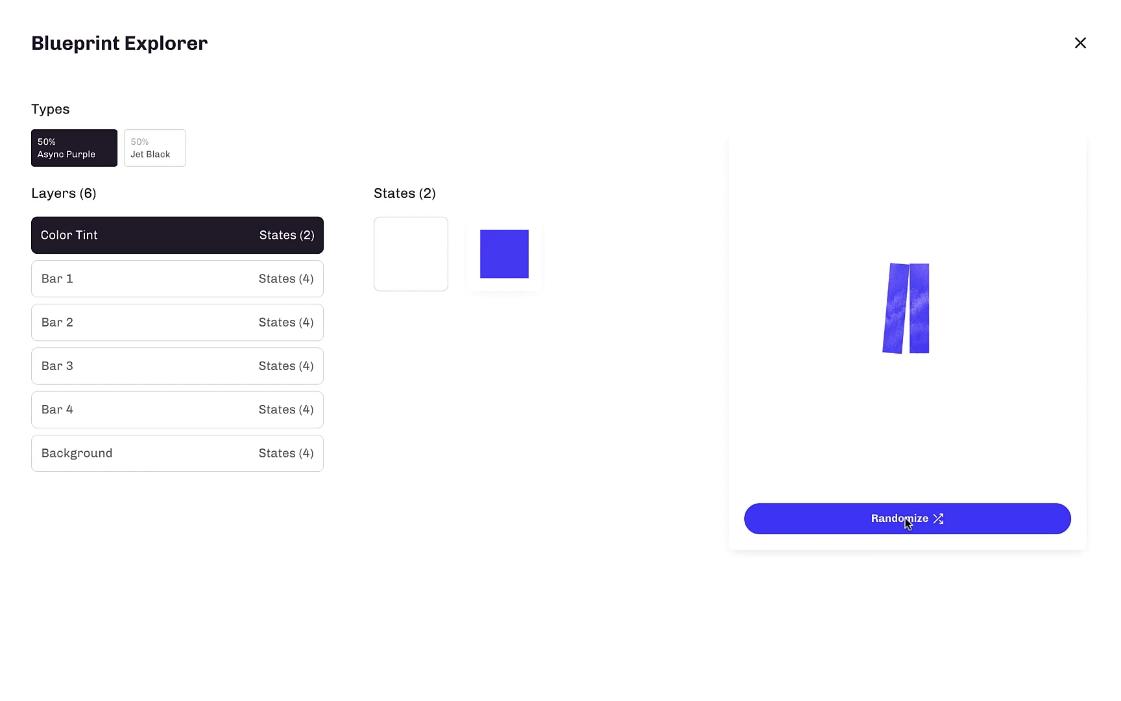
left_click(906, 518)
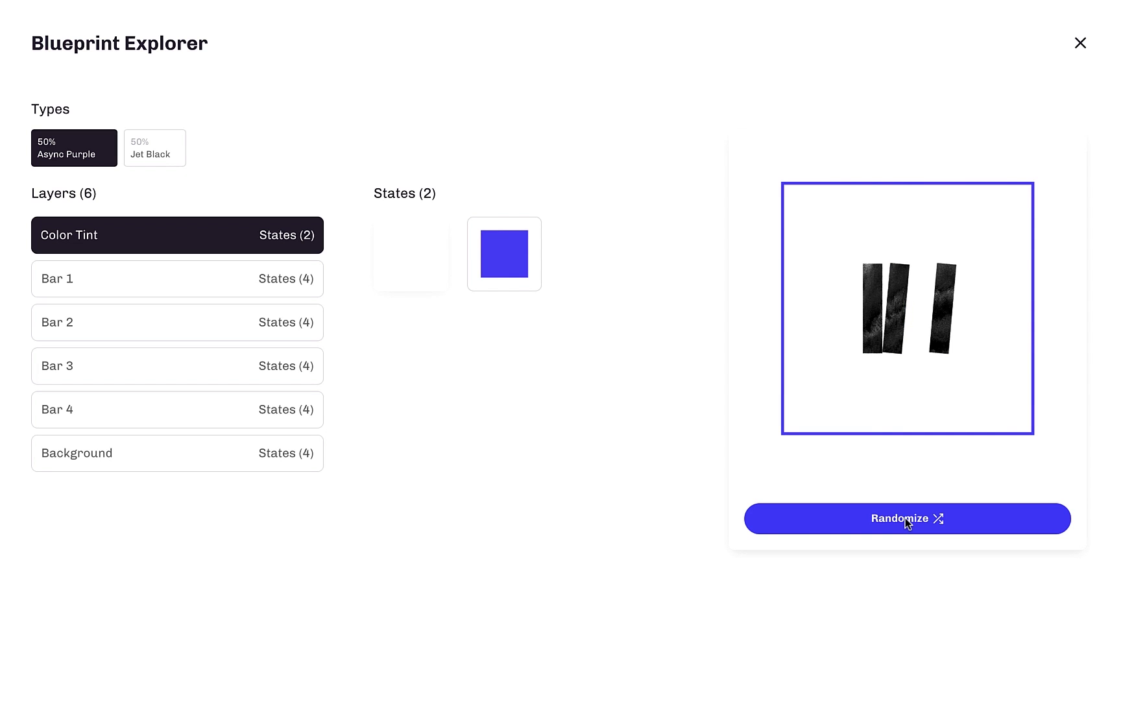
left_click(905, 518)
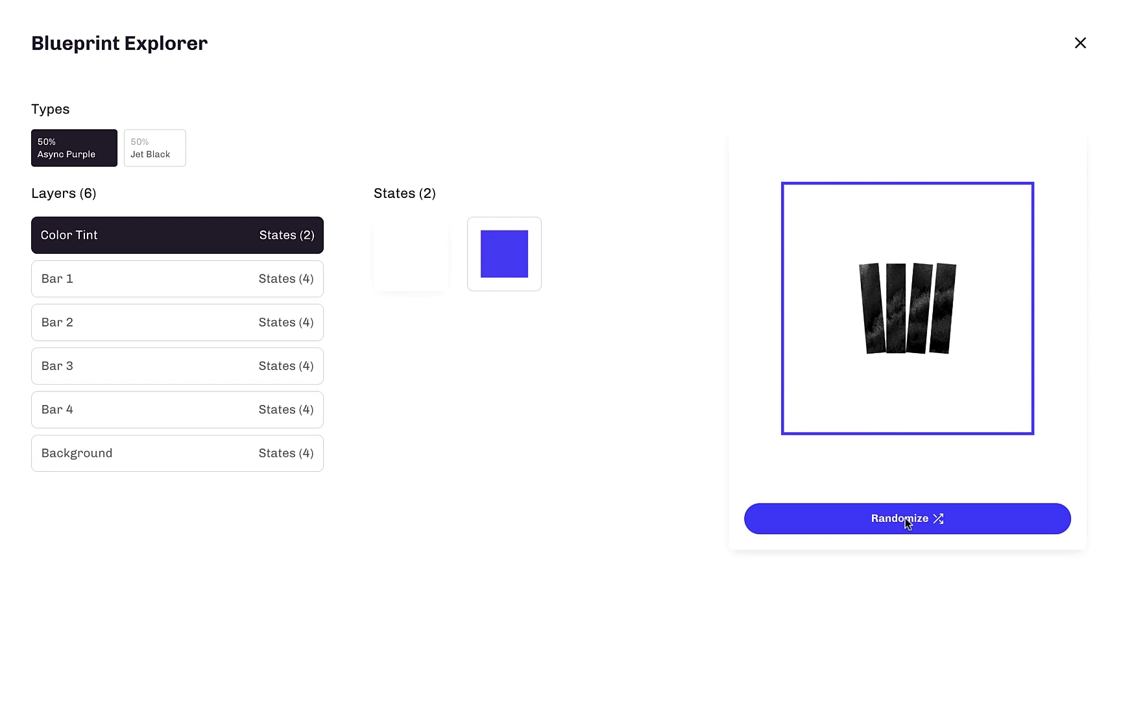
Switch the explorer preview to the Jet Black type.
left_click(171, 151)
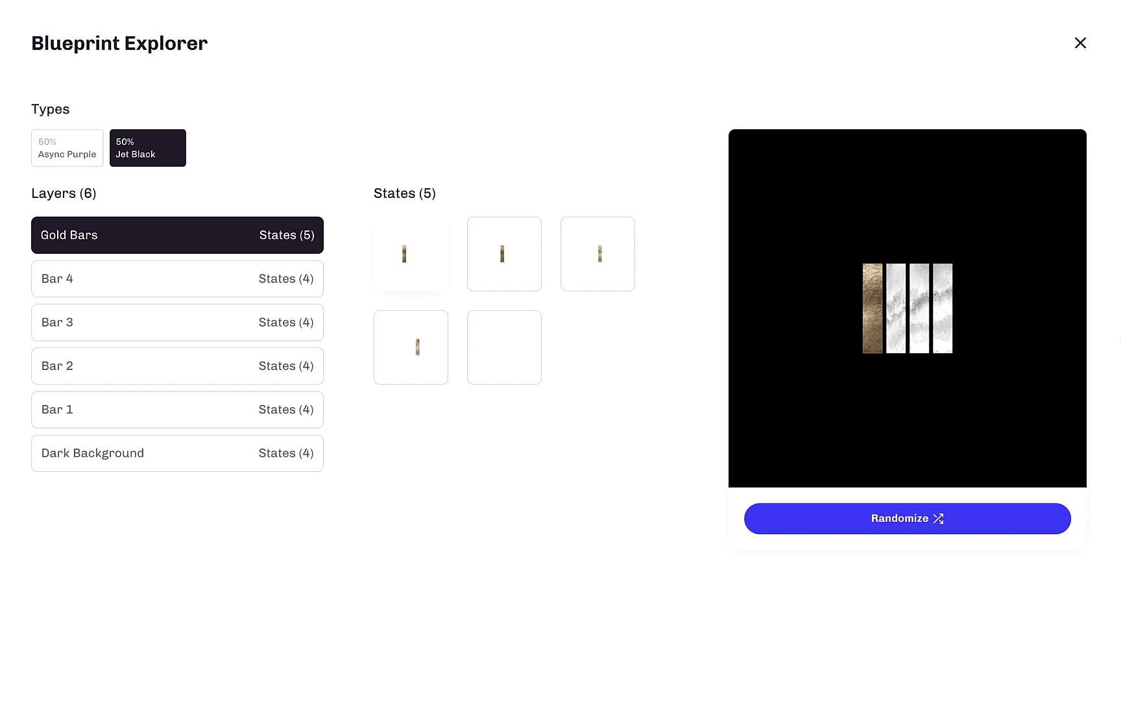
mouse_move(524, 382)
Close the explorer and set the Jet Black type's rarity to 5%.
left_click(1079, 45)
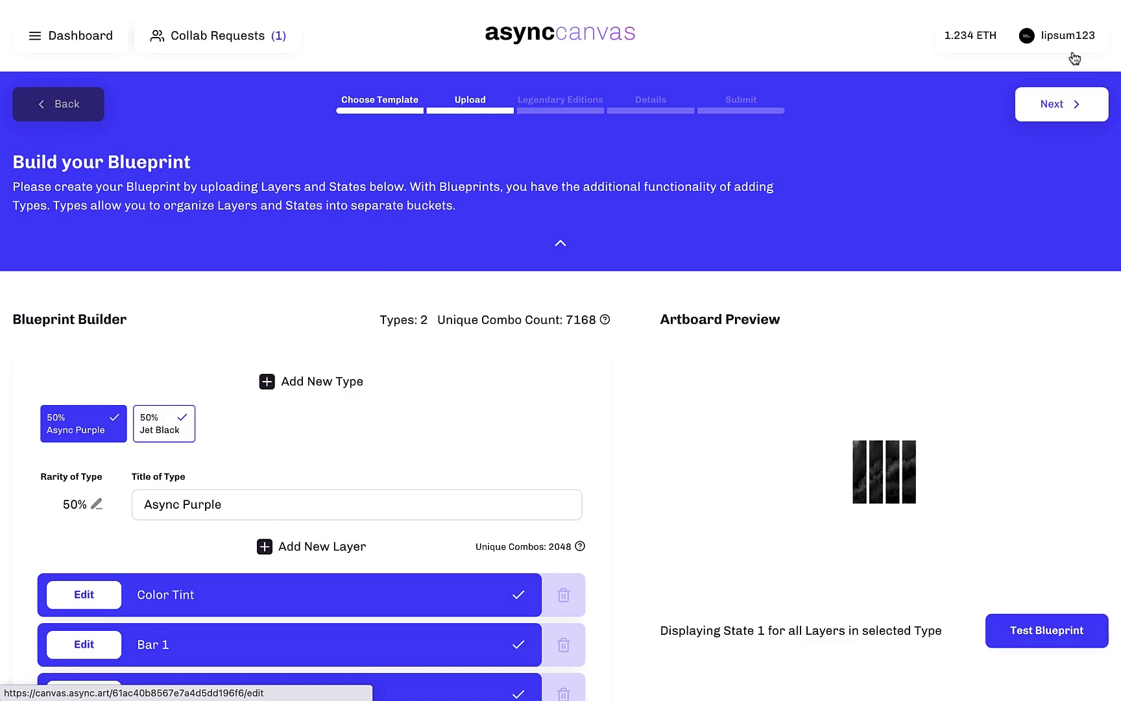
scroll(739, 162, "down", 3)
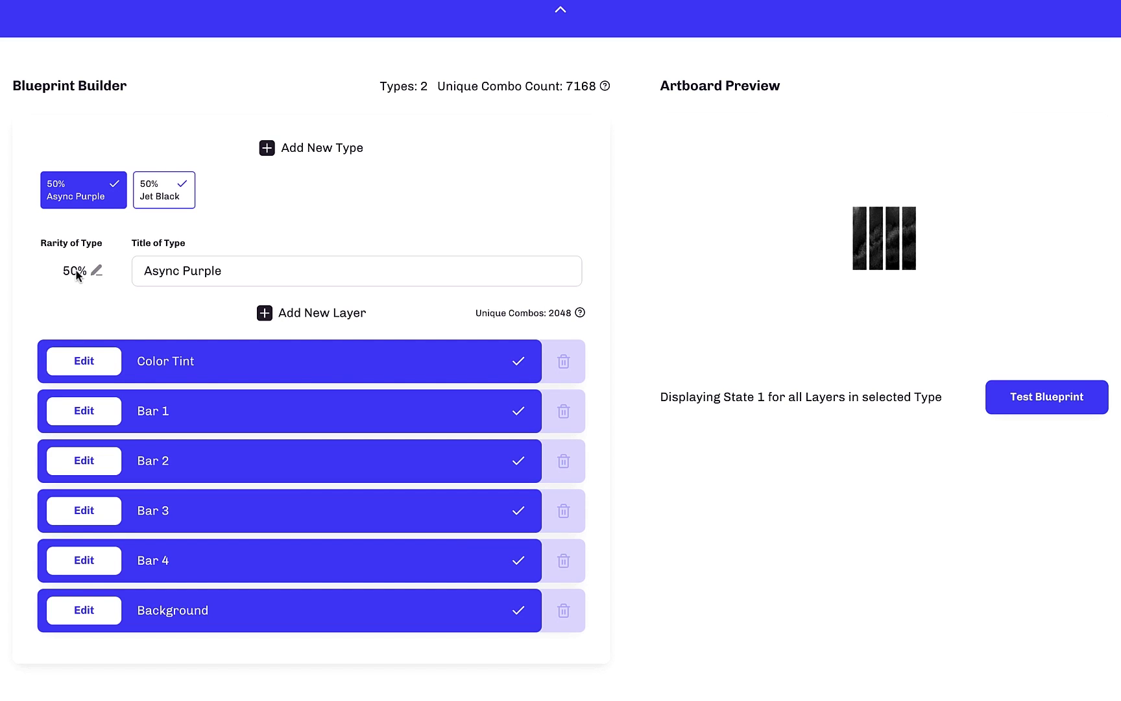
left_click(149, 202)
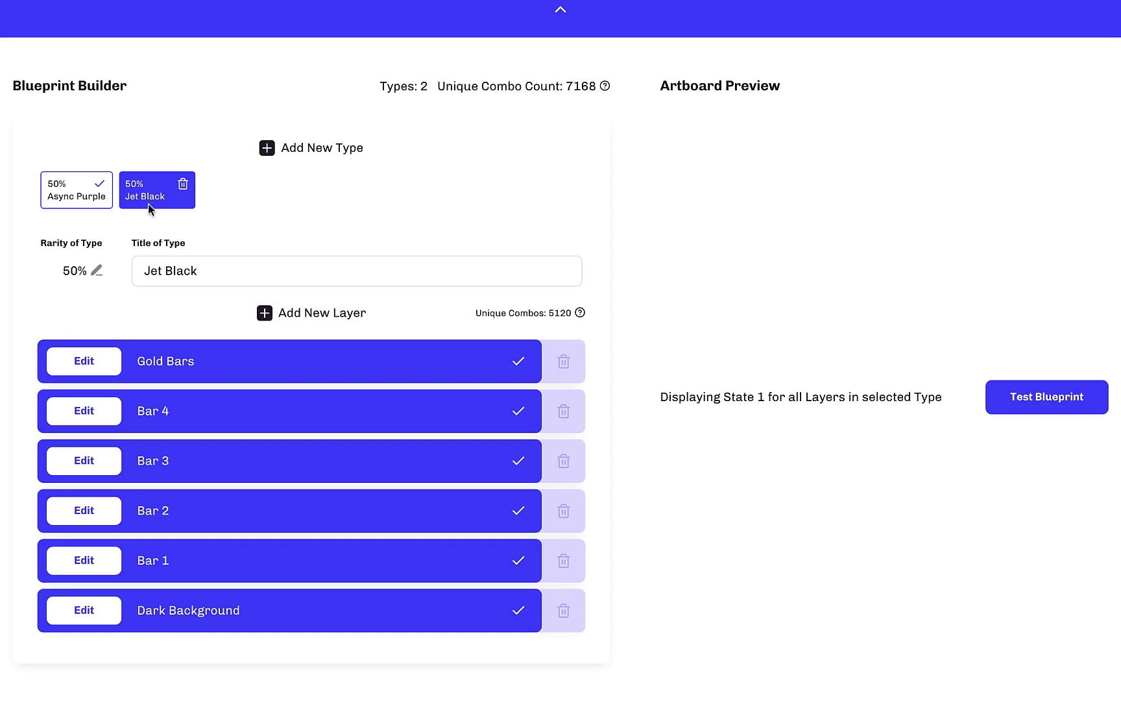
left_click(74, 271)
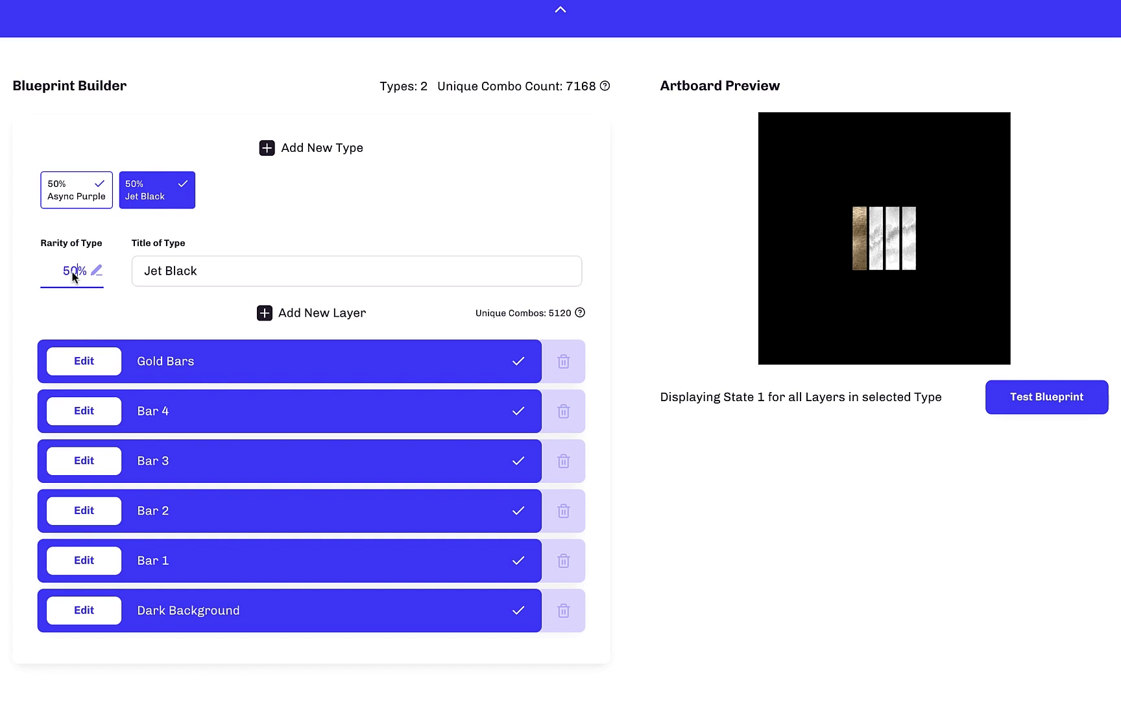
left_click_drag(73, 273, 78, 273)
key("BackSpace")
key("Return")
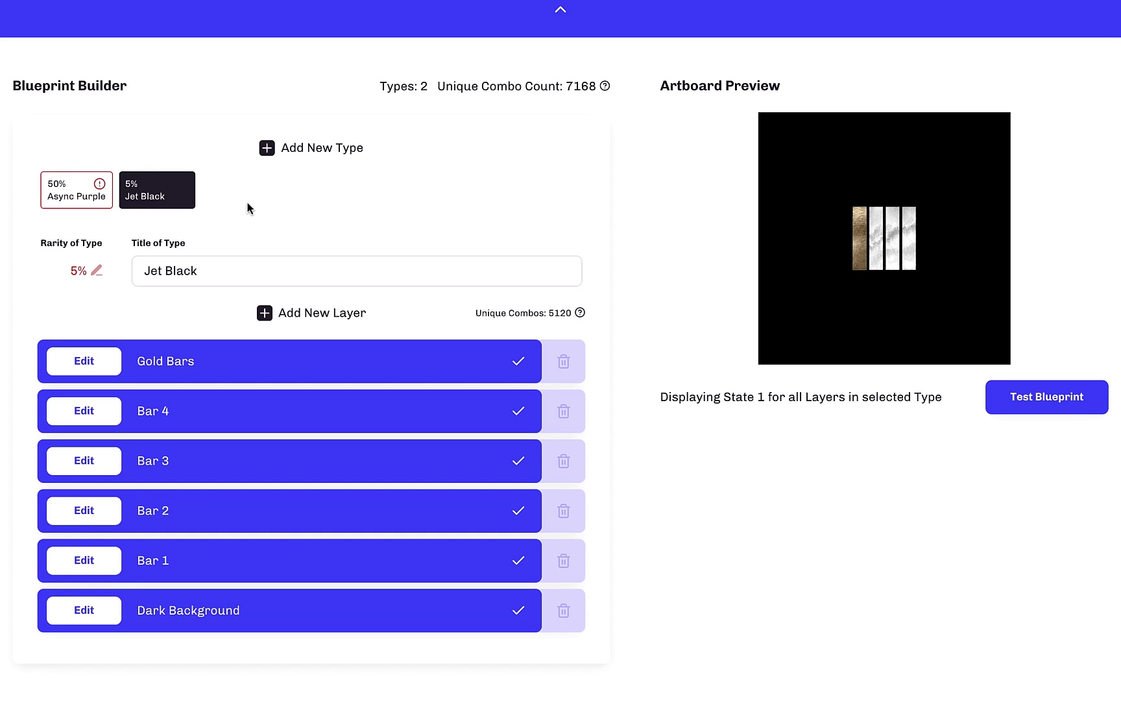
mouse_move(143, 196)
Set the Async Purple type's rarity to 95%.
left_click(83, 201)
left_click(73, 271)
type("95")
key("Return")
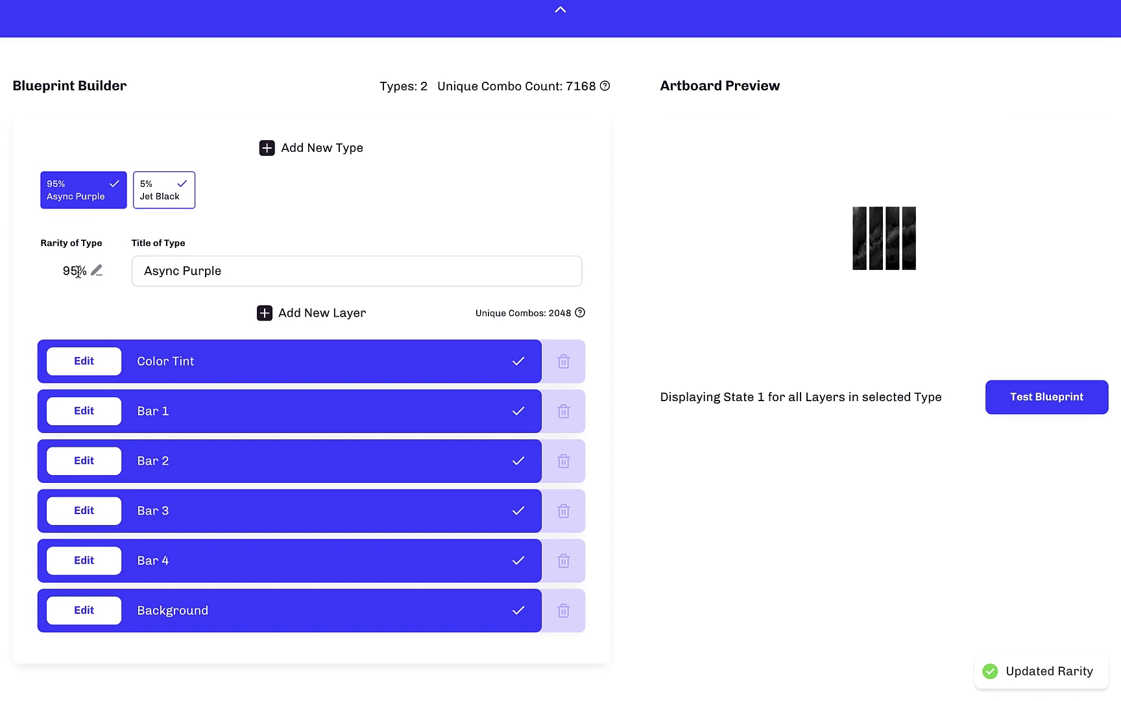
mouse_move(75, 193)
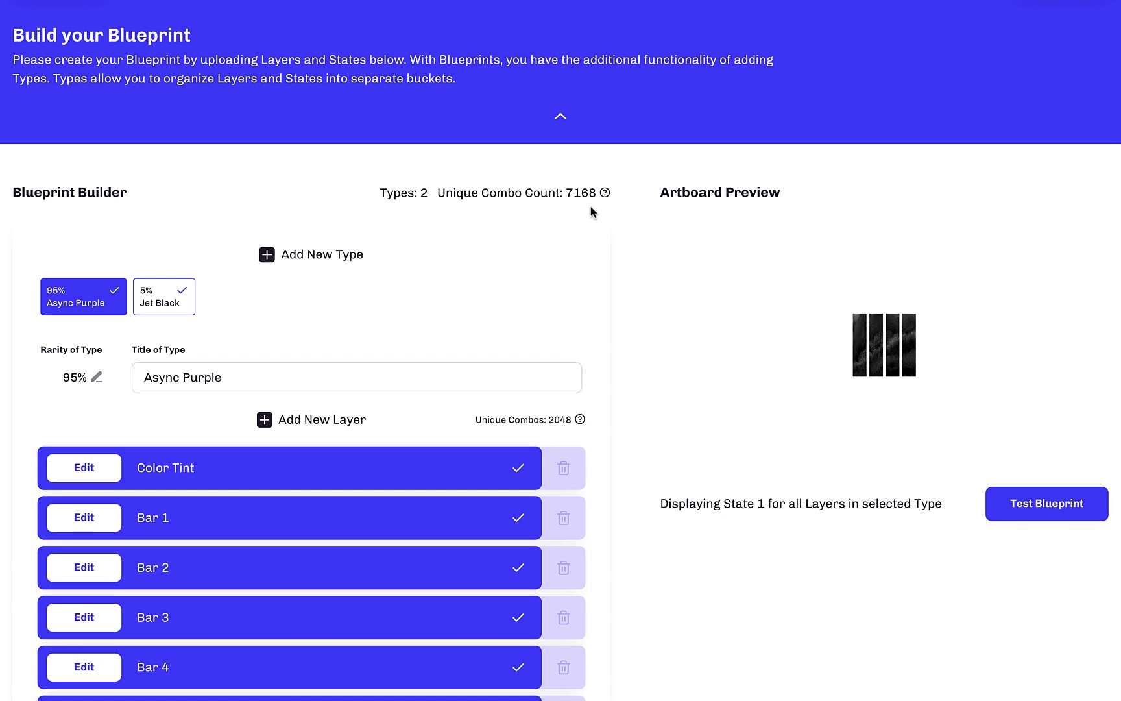
scroll(583, 210, "up", 1)
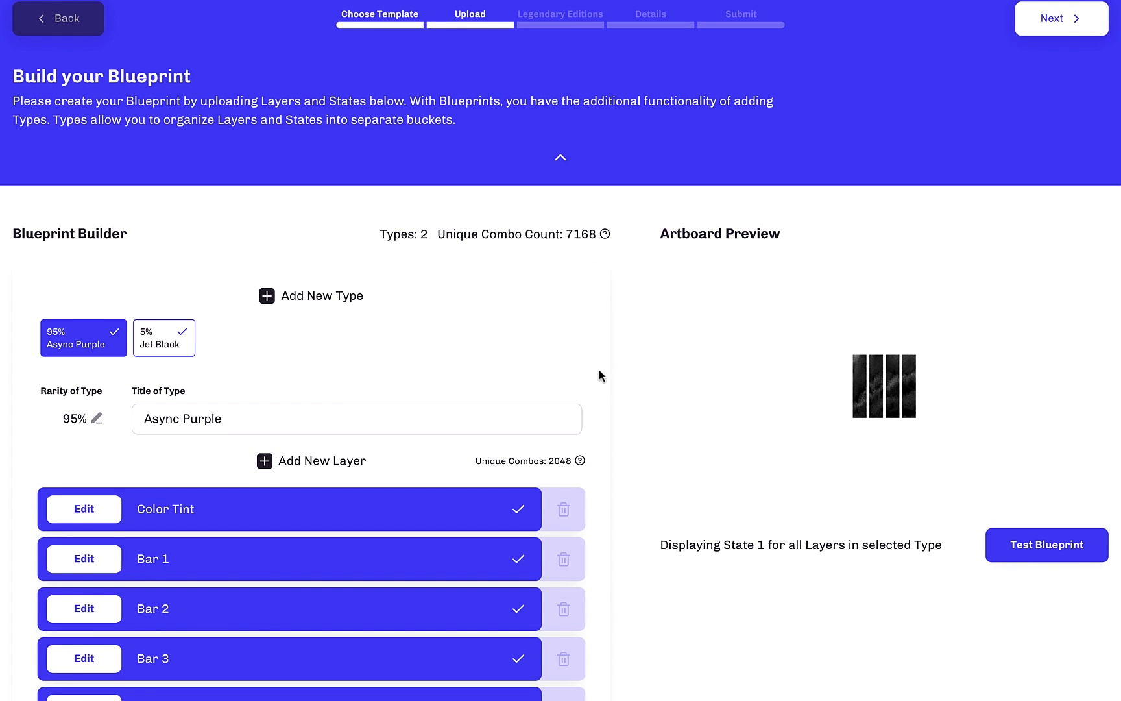
scroll(604, 389, "down", 1)
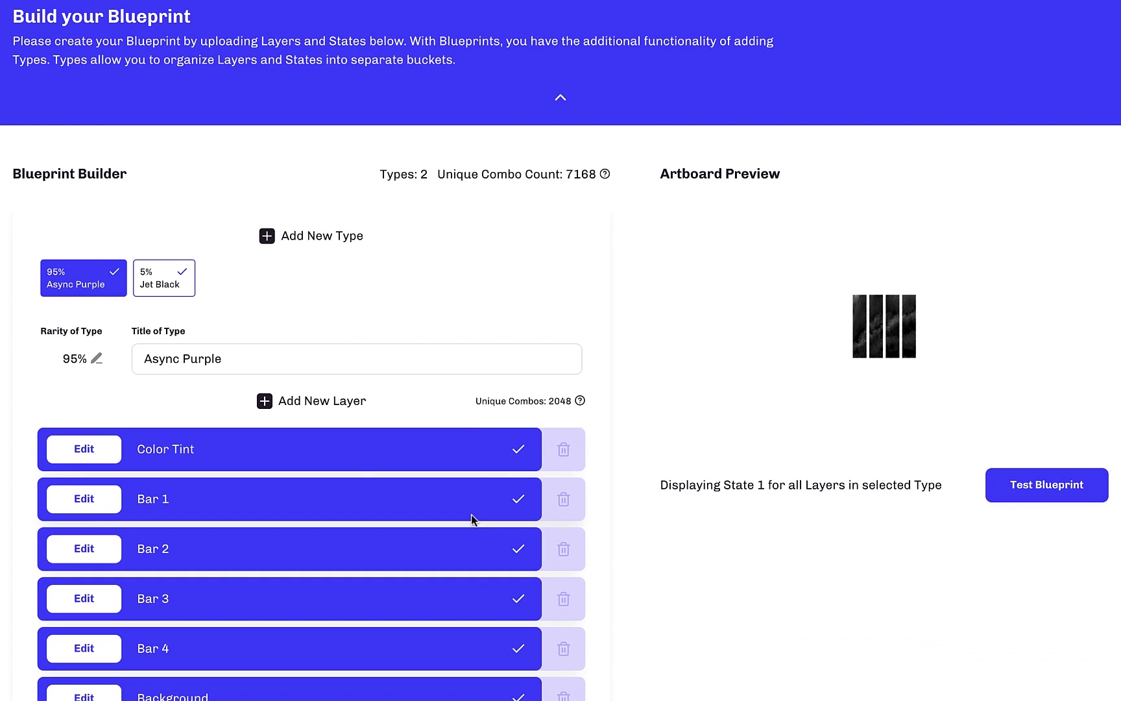
scroll(599, 271, "up", 1)
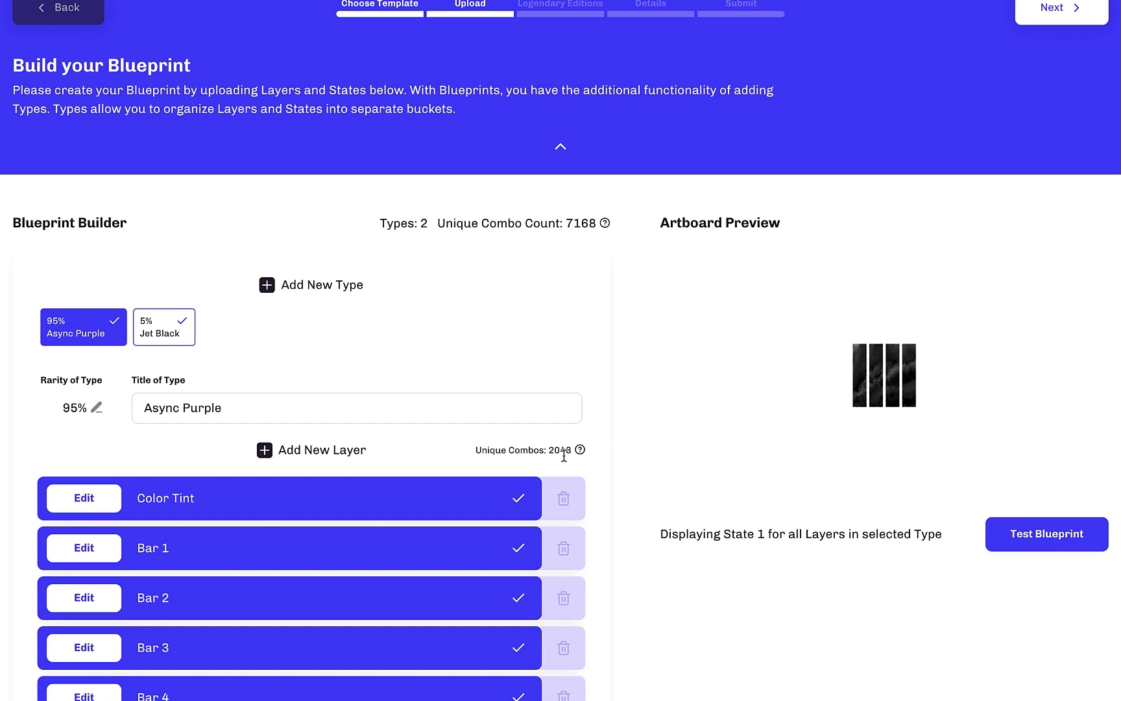
Add a new Layer 7 to Async Purple with two default states.
mouse_move(107, 339)
left_click(289, 460)
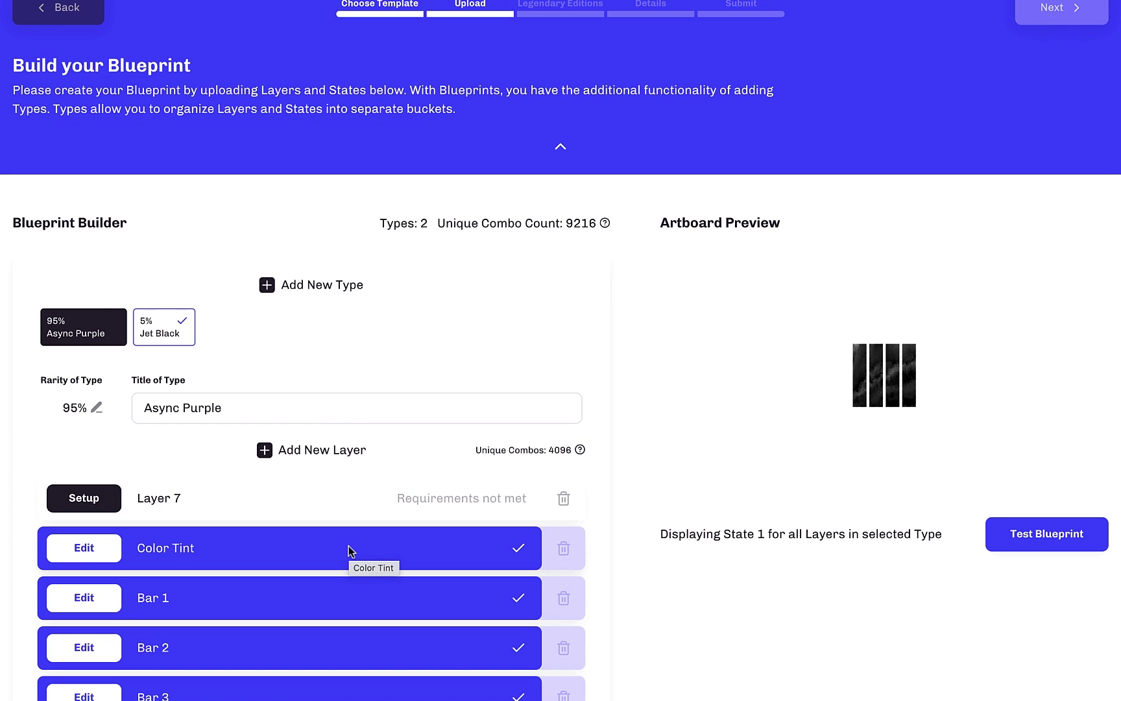
left_click(84, 499)
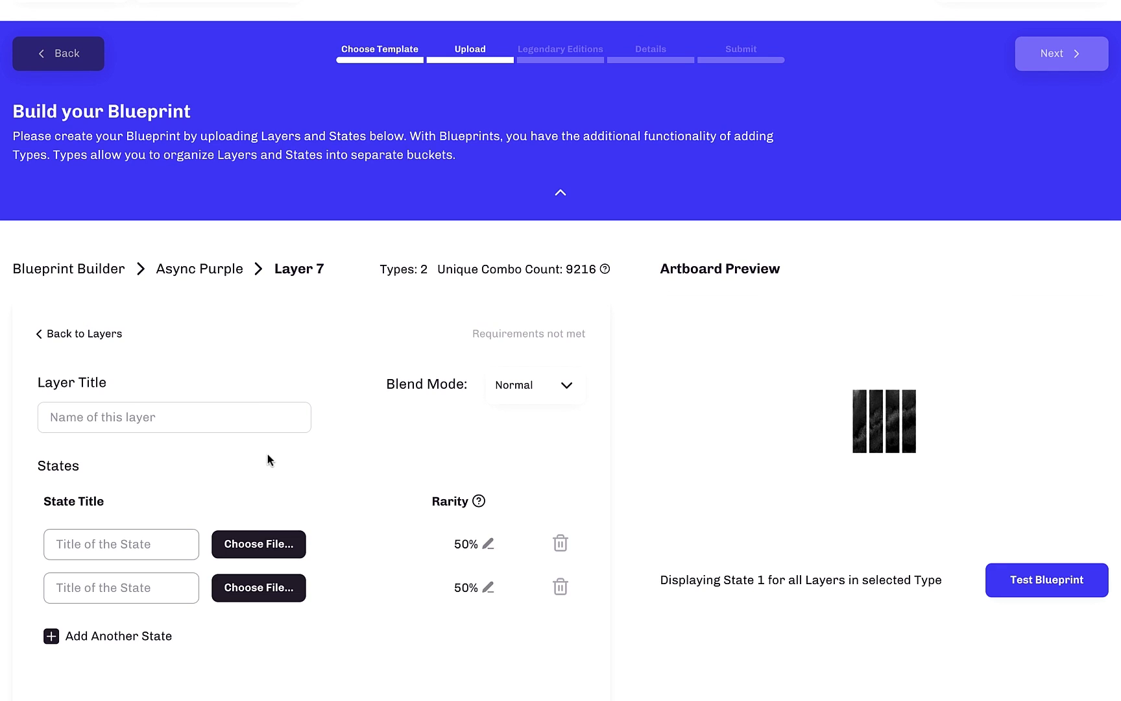
left_click(561, 545)
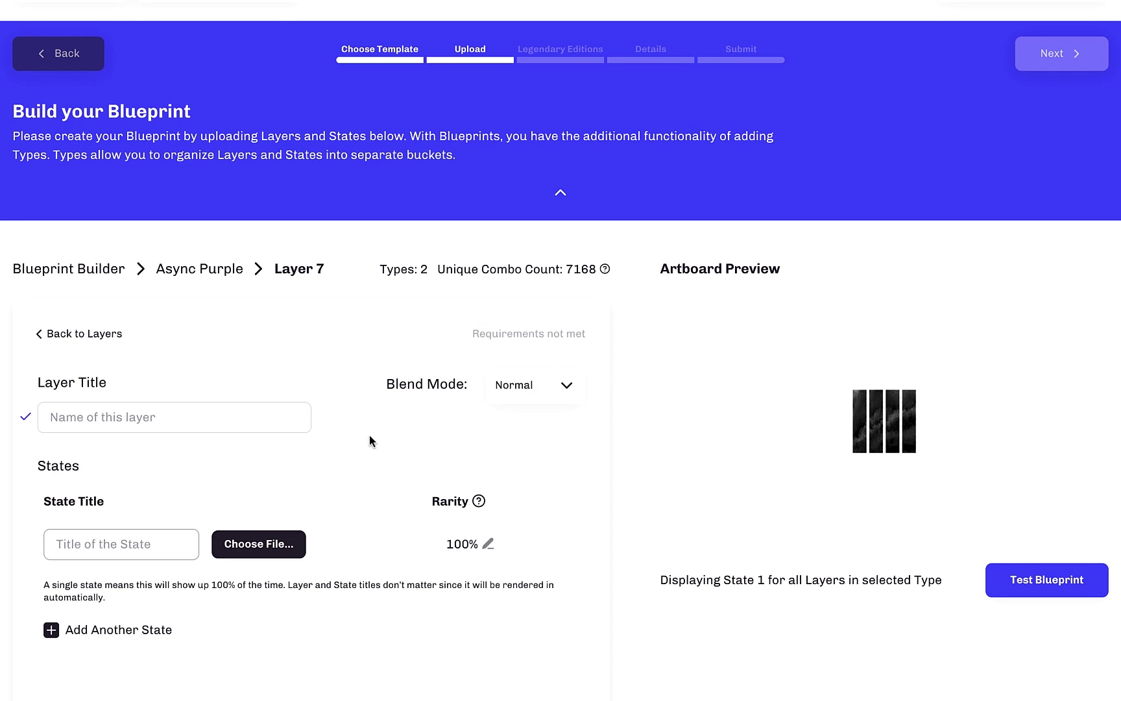
left_click(81, 633)
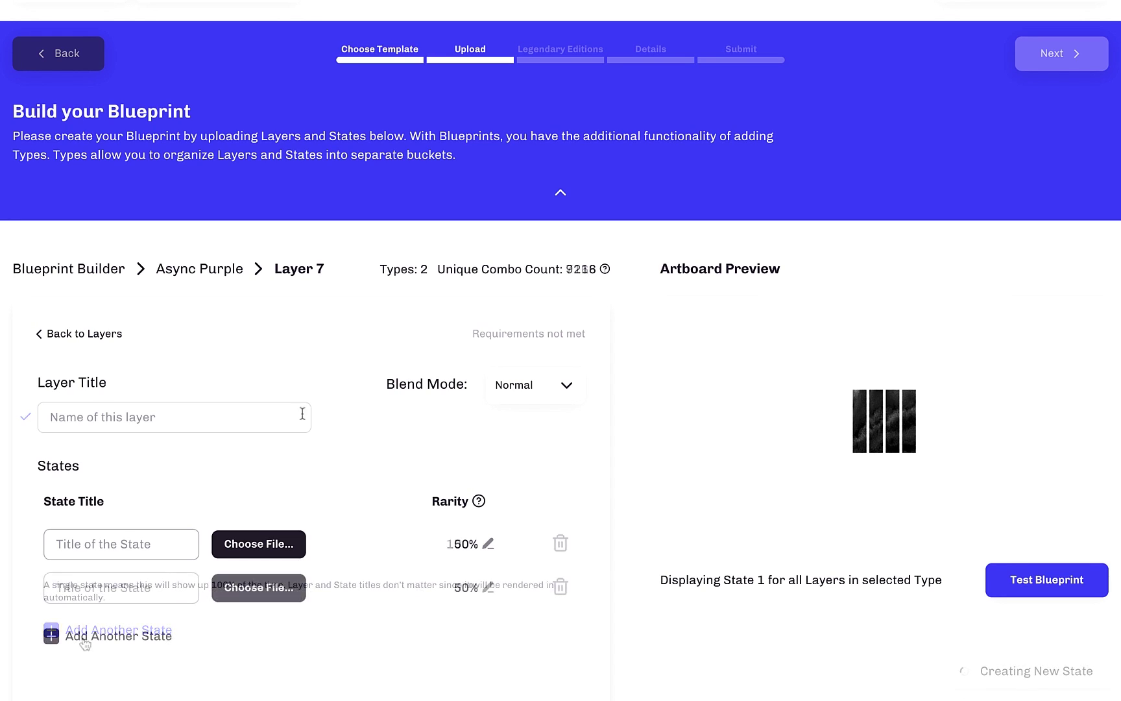
Title the new layer 'Gold Confetti' and save it.
left_click(262, 414)
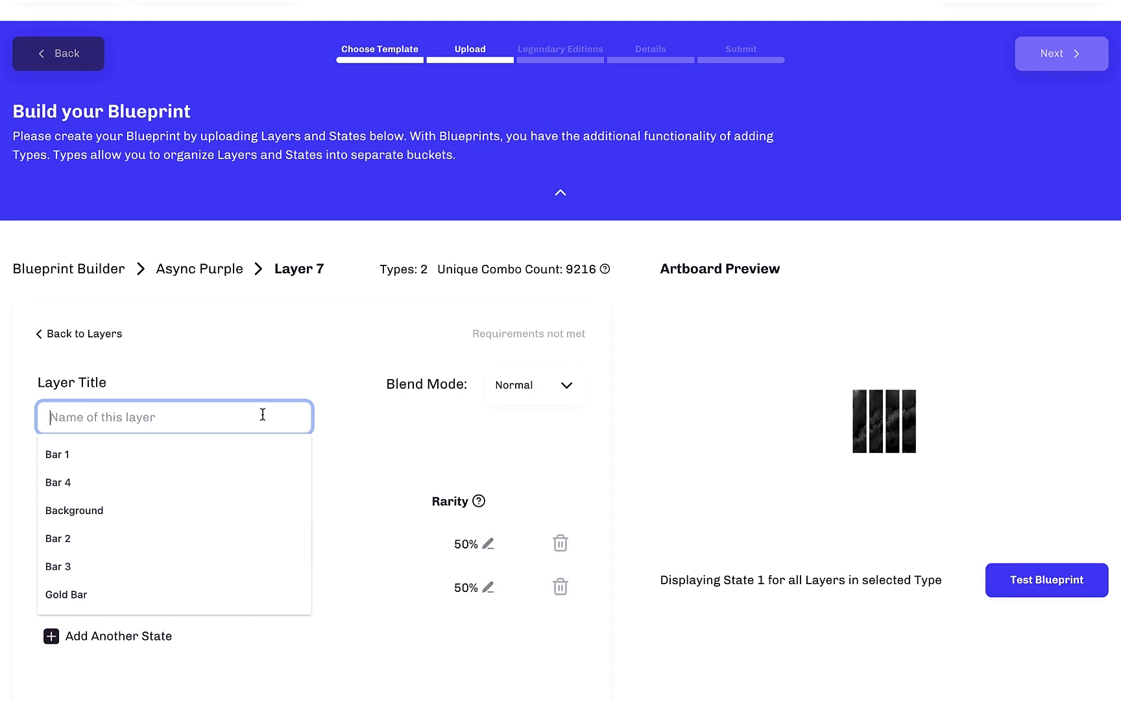
type("Gol")
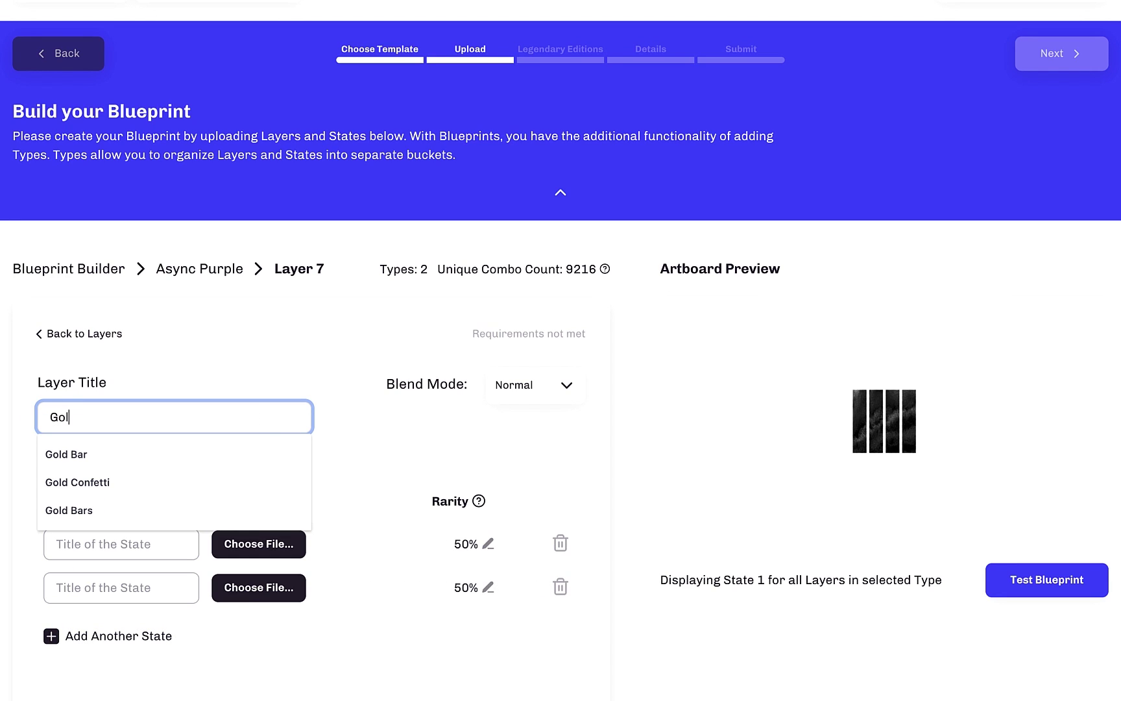
type("d Confetti")
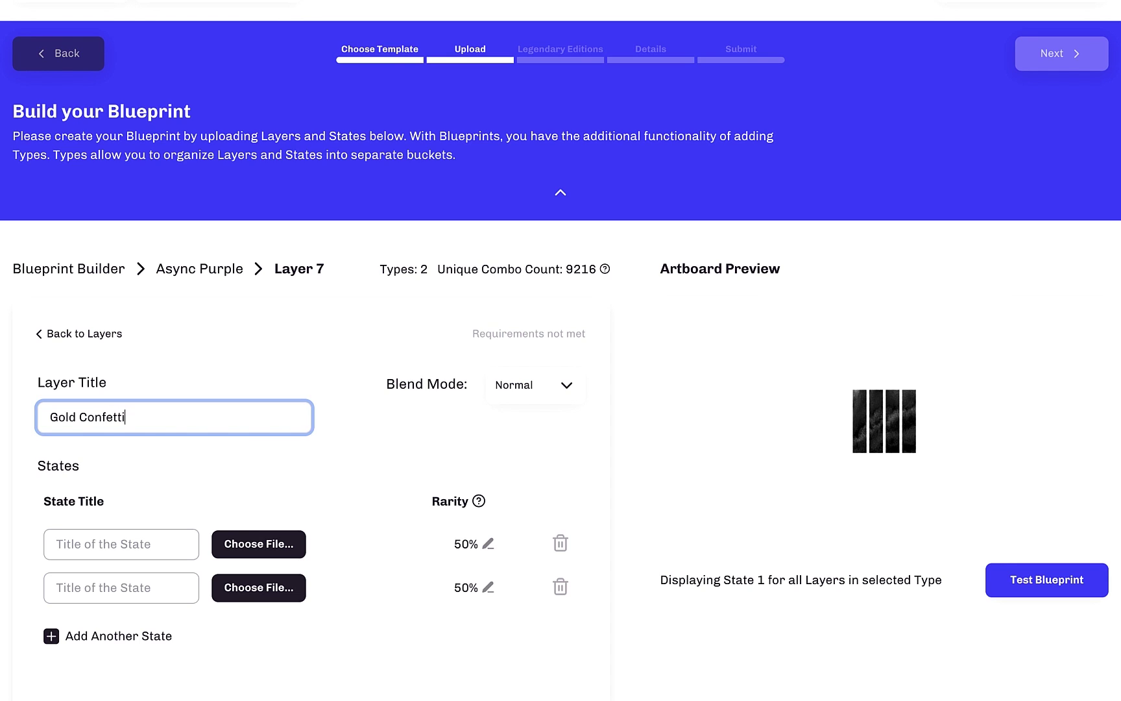
scroll(561, 350, "up", 2)
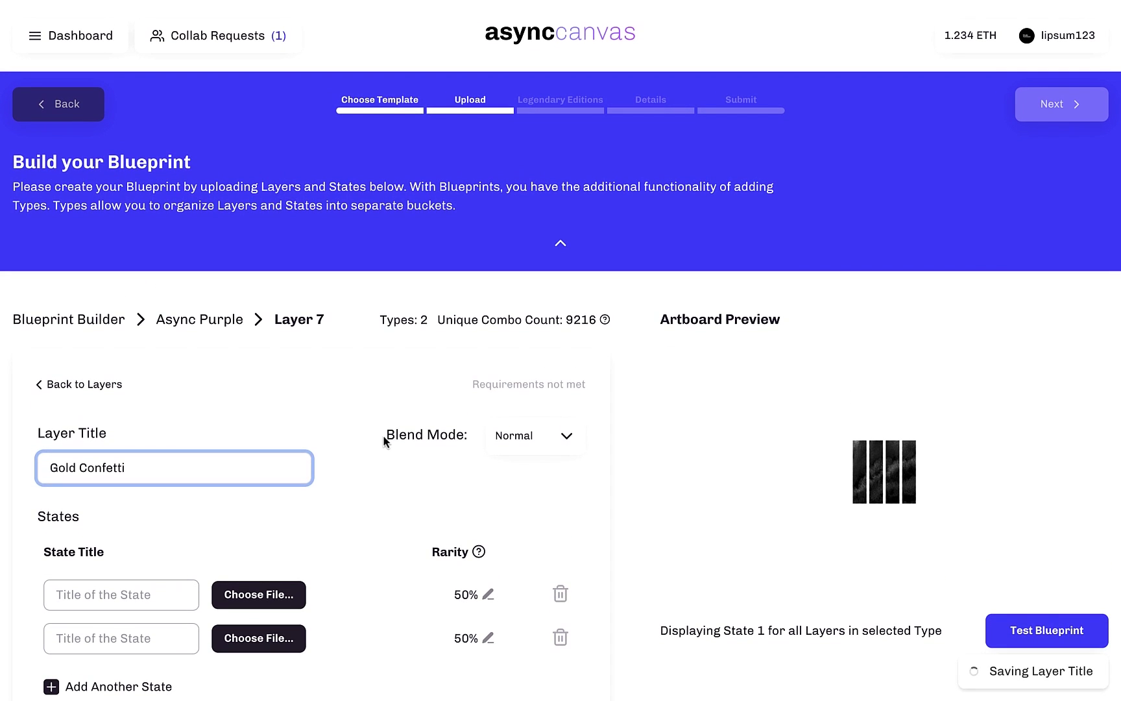
left_click(389, 442)
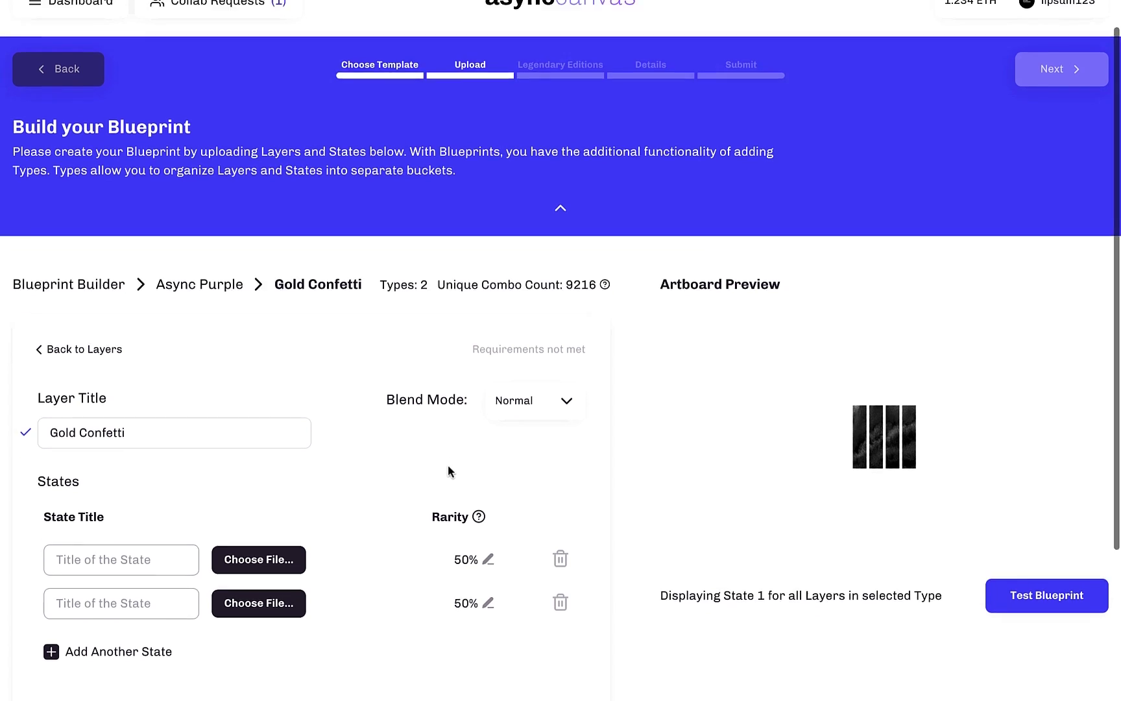
Add a third and a fourth state to the Gold Confetti layer.
scroll(447, 465, "down", 4)
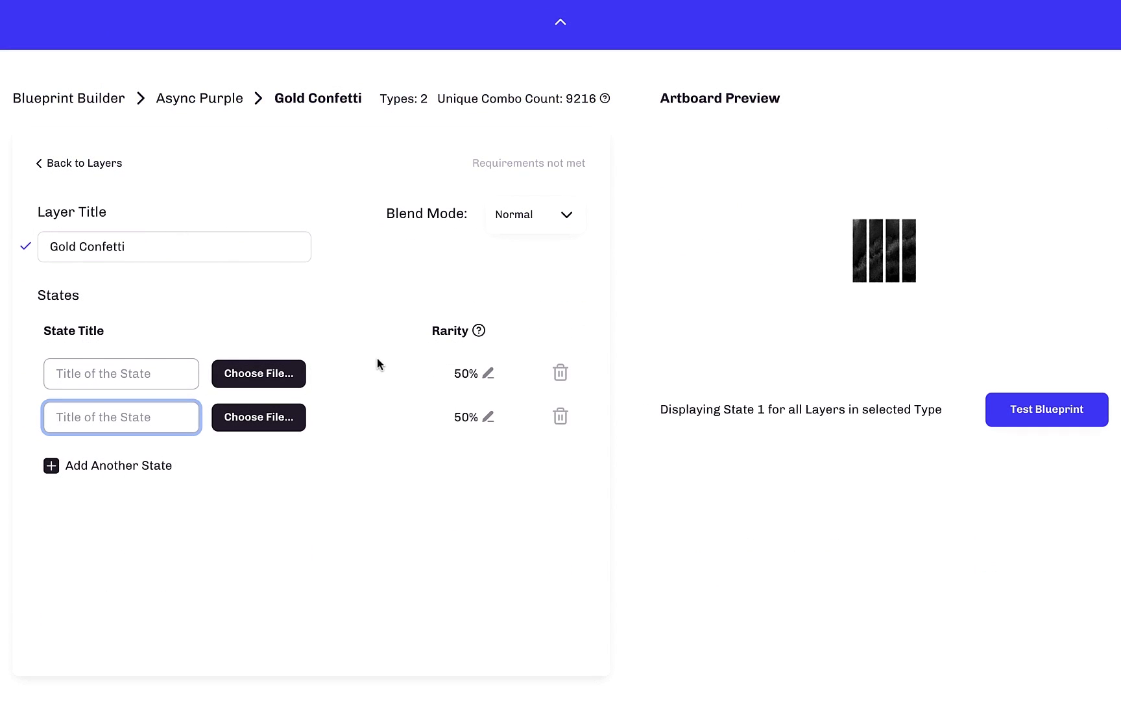
left_click(119, 470)
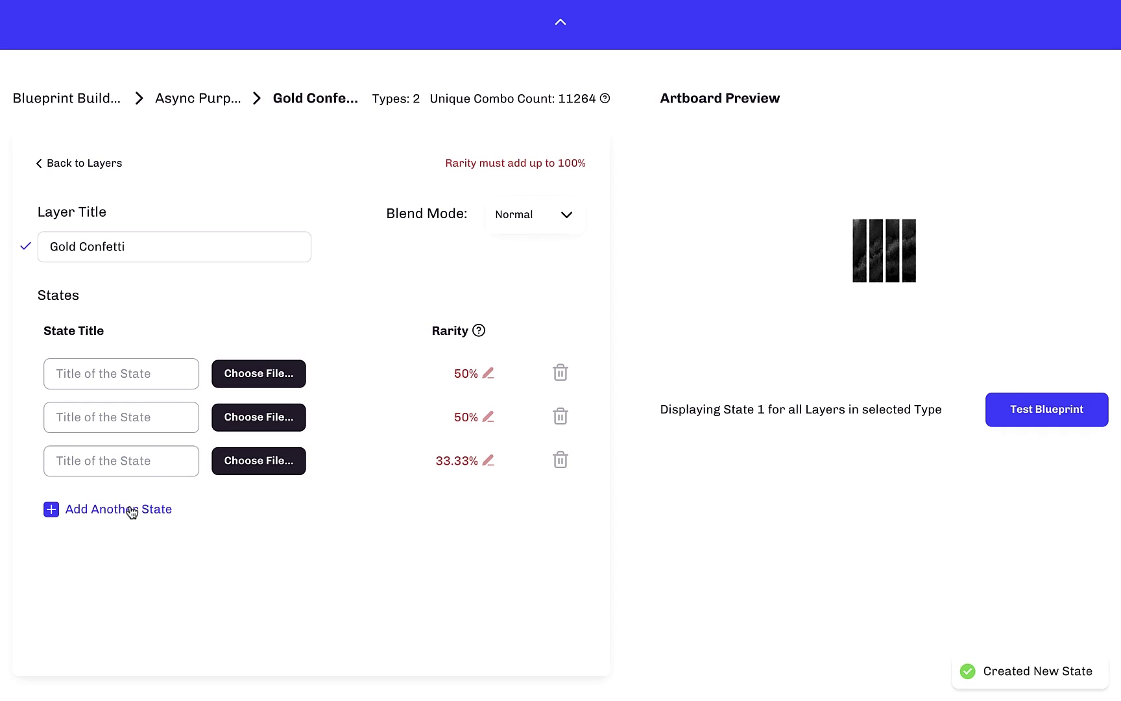
left_click(129, 513)
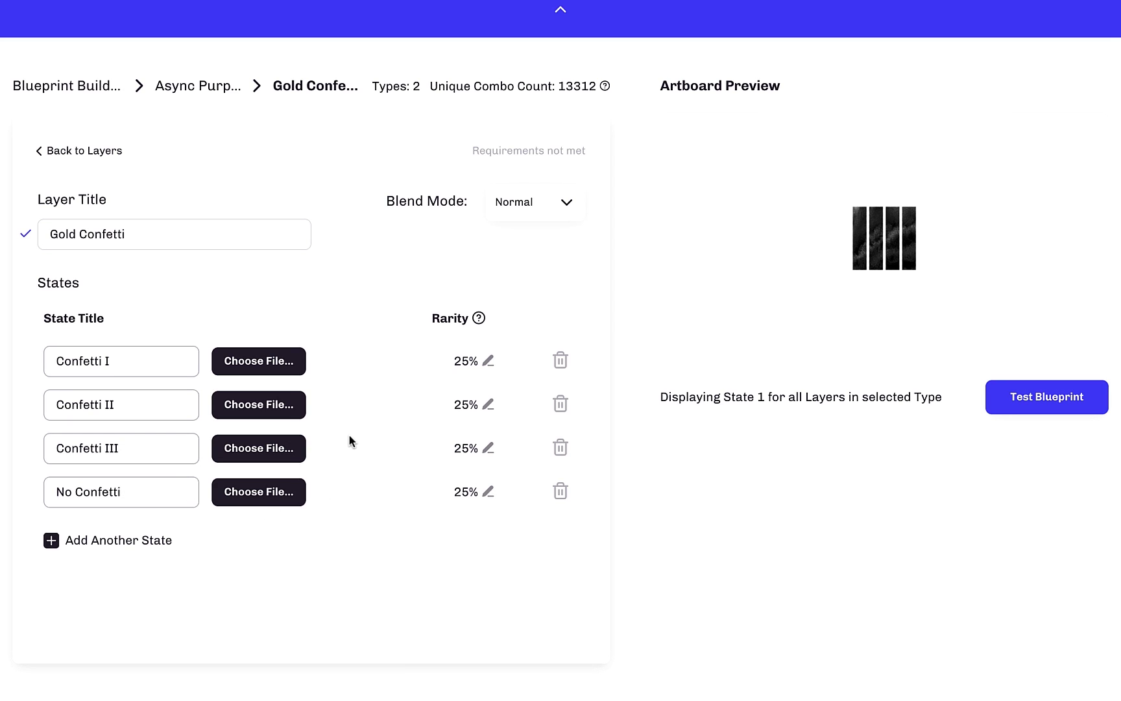
Assign 001.png from the Confetti folder to the Confetti I state.
left_click(286, 364)
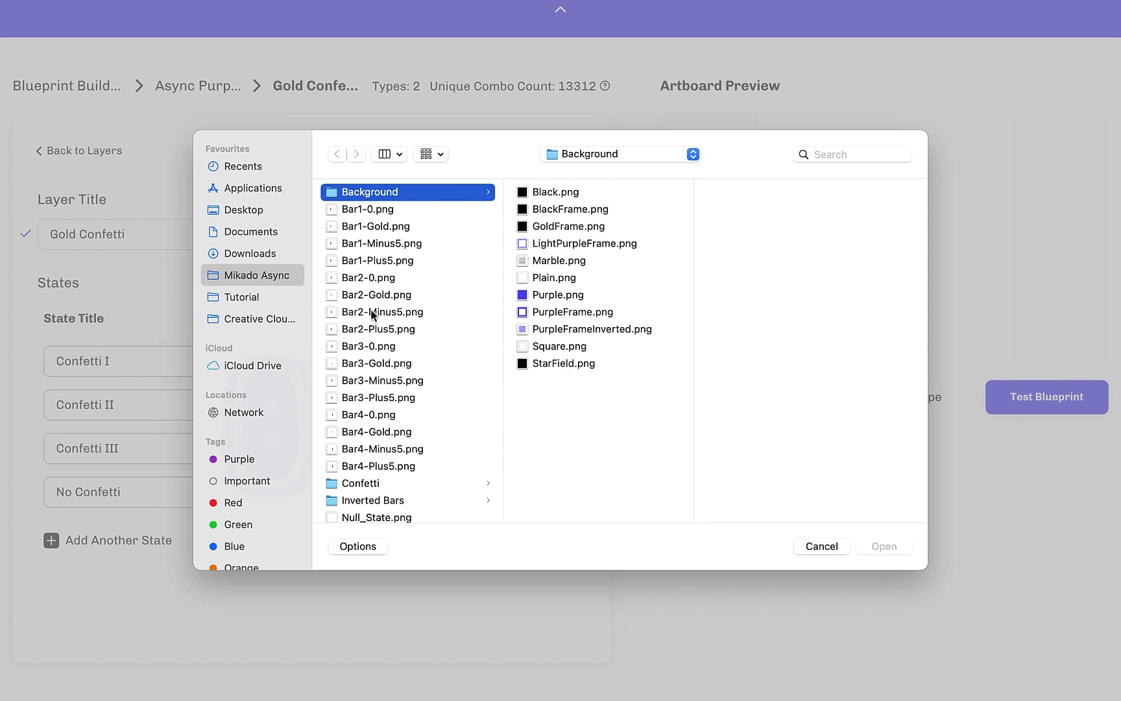
left_click(383, 484)
left_click(635, 193)
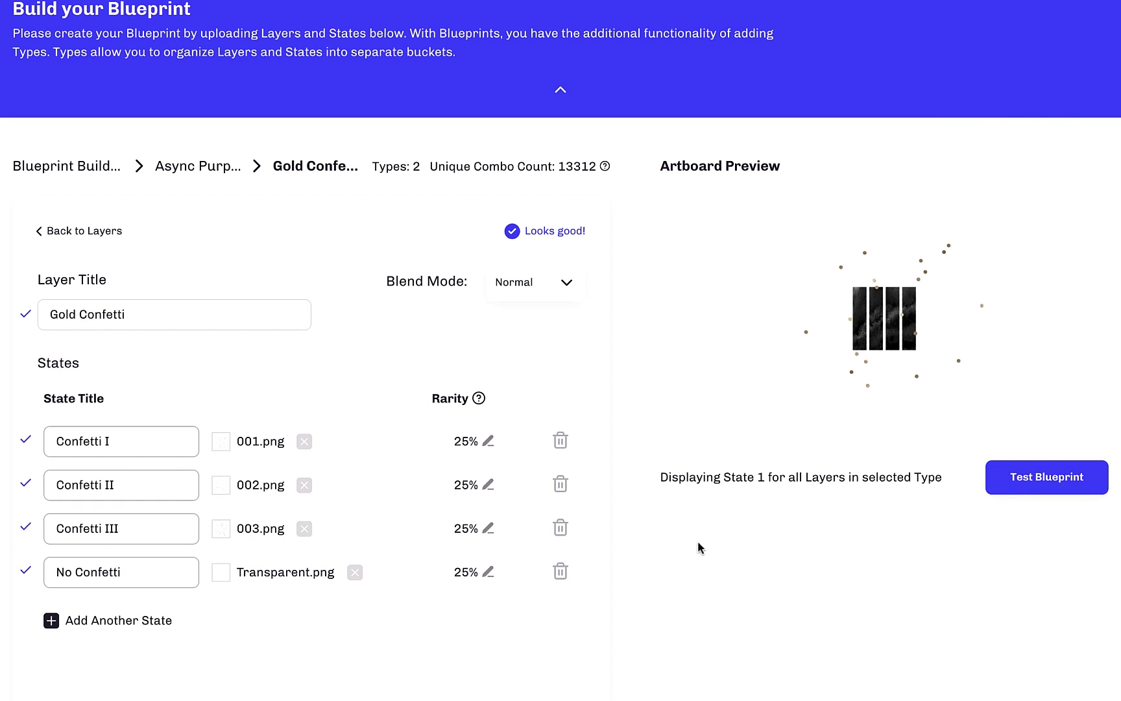
Open the Blueprint Explorer and preview the Gold Confetti state tiles on the artwork.
left_click(1021, 481)
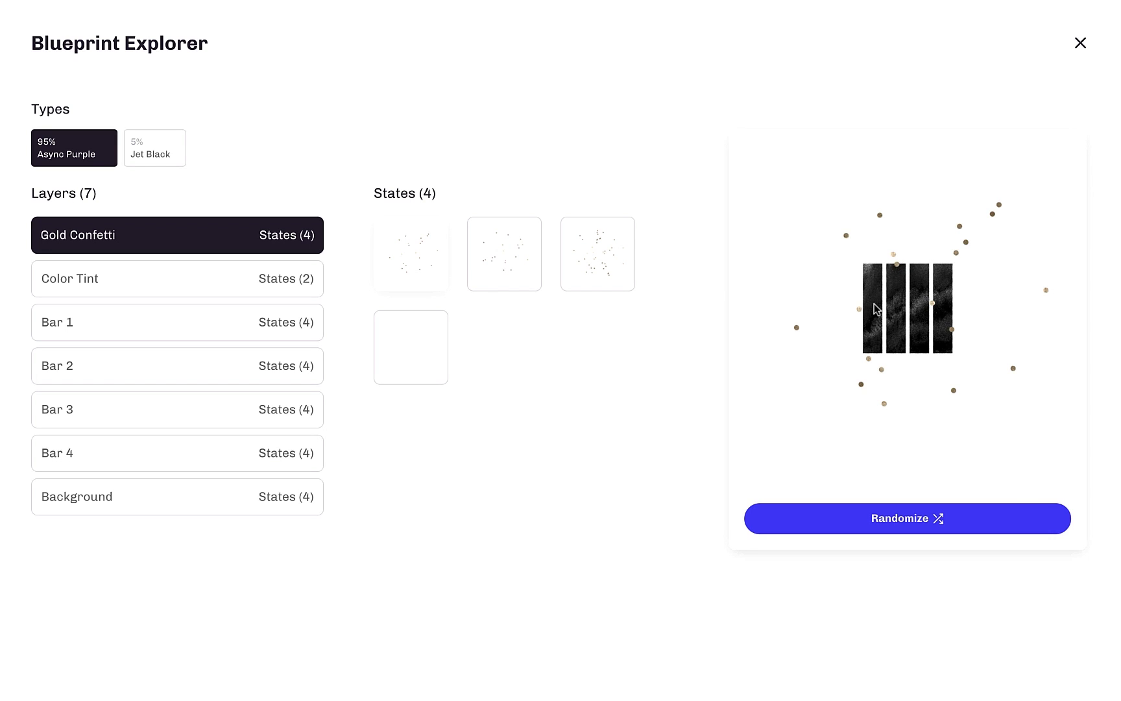
mouse_move(529, 260)
mouse_move(608, 258)
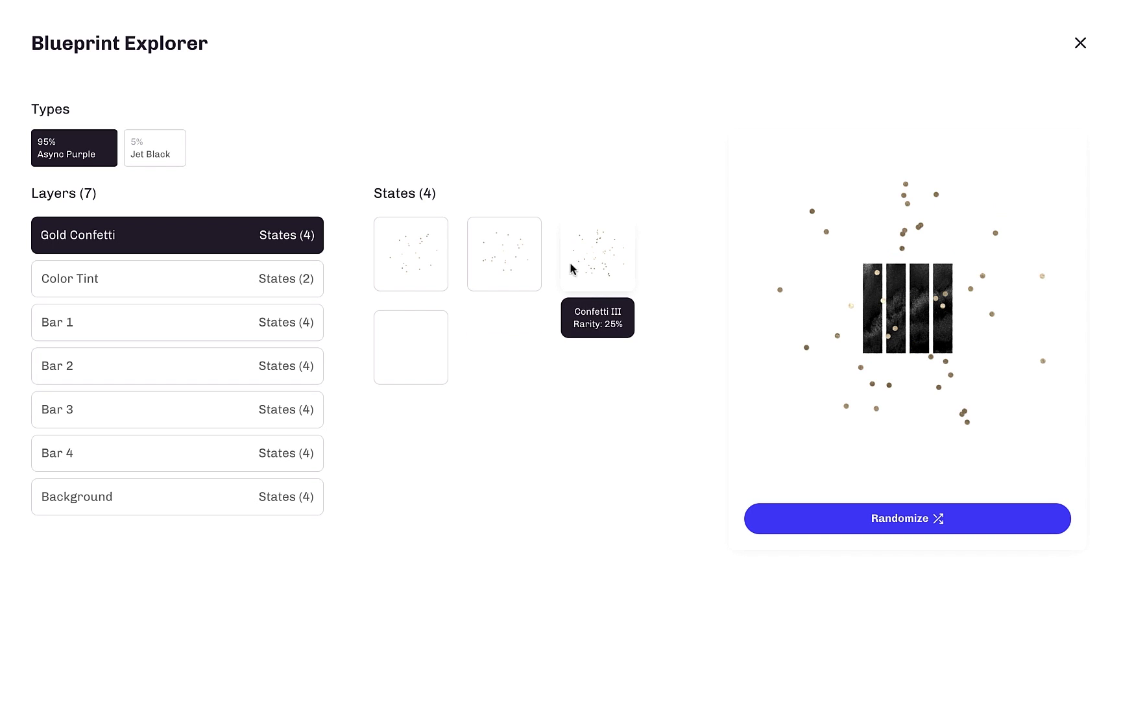
mouse_move(410, 339)
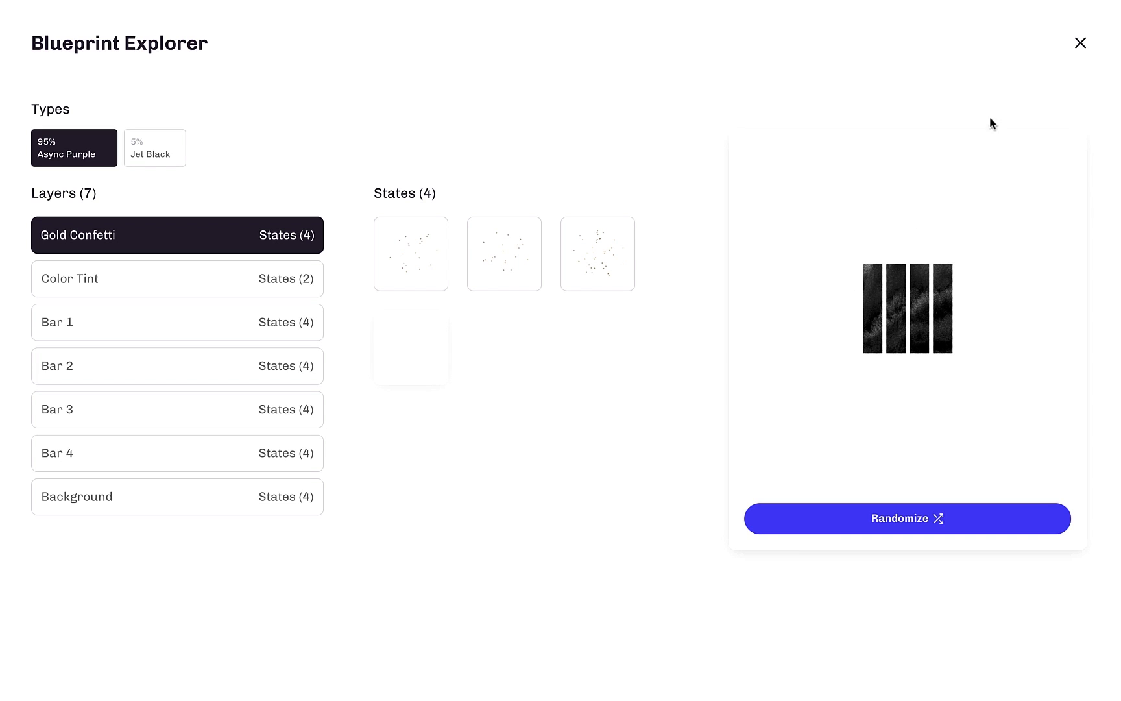
Set Gold Confetti rarities to 2% each for Confetti I–III and 94% for No Confetti.
left_click(1081, 44)
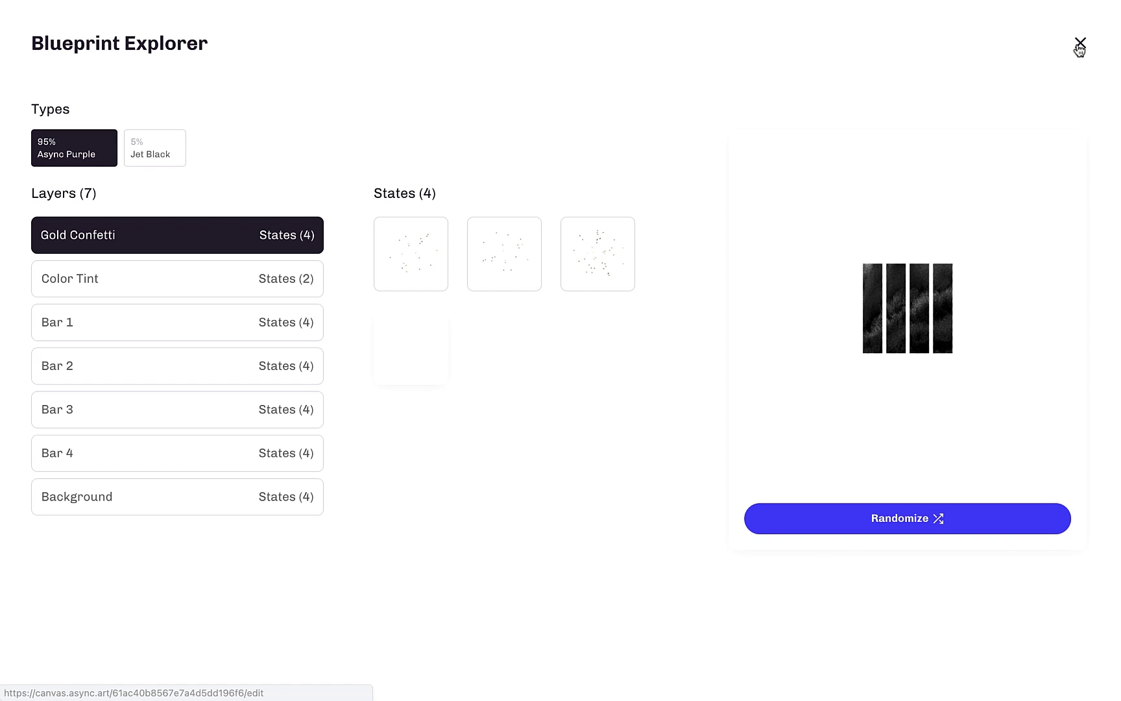
scroll(915, 111, "down", 4)
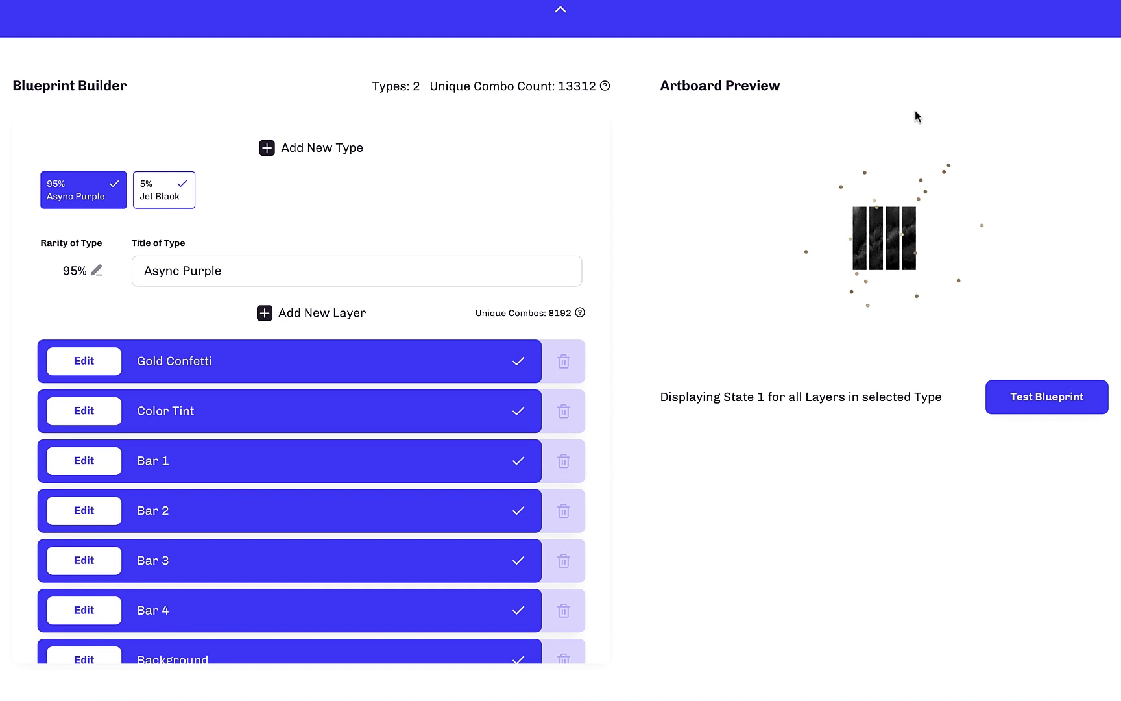
left_click(94, 362)
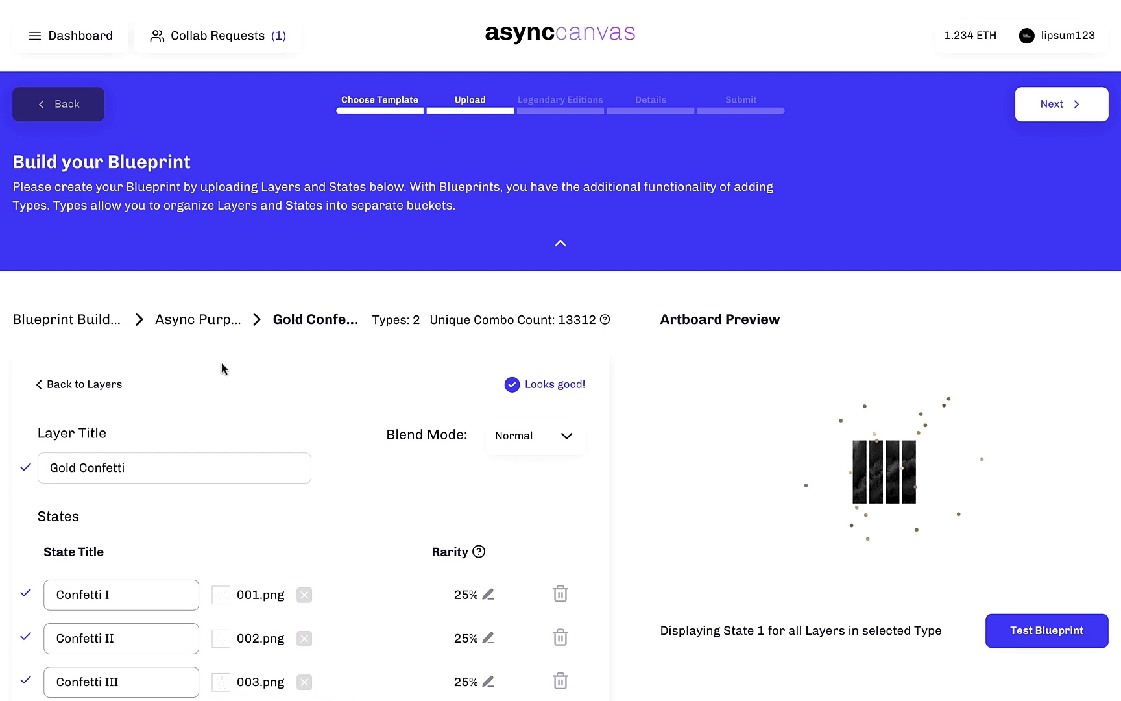
scroll(491, 517, "down", 3)
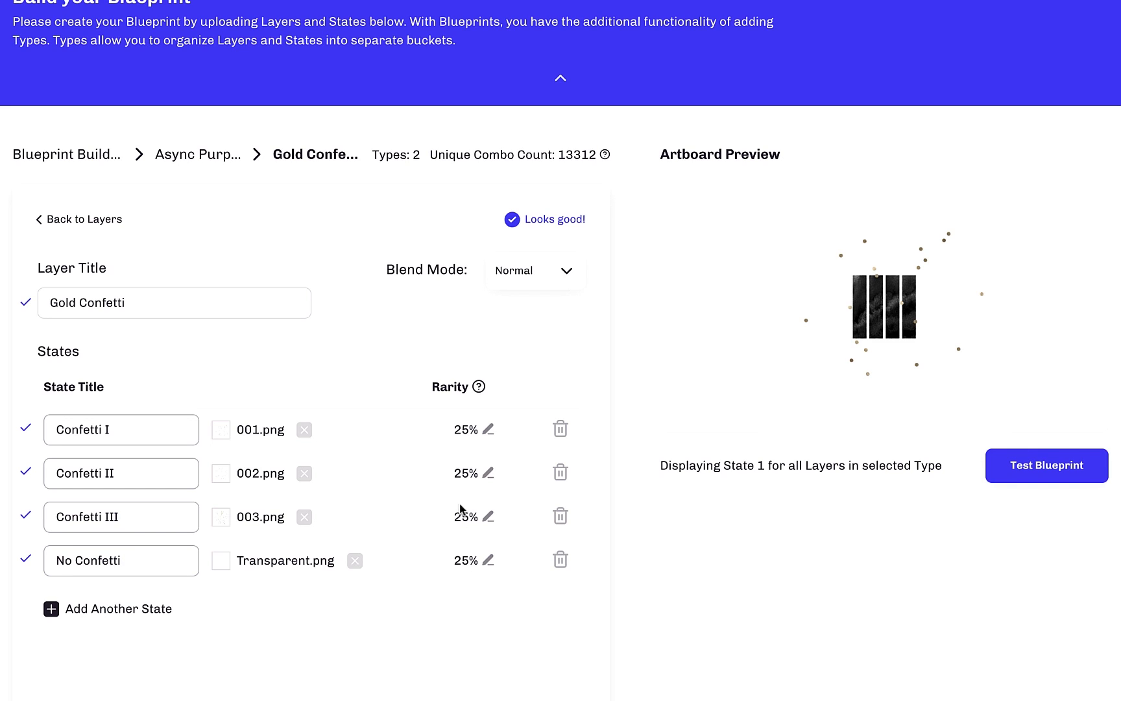
left_click(466, 430)
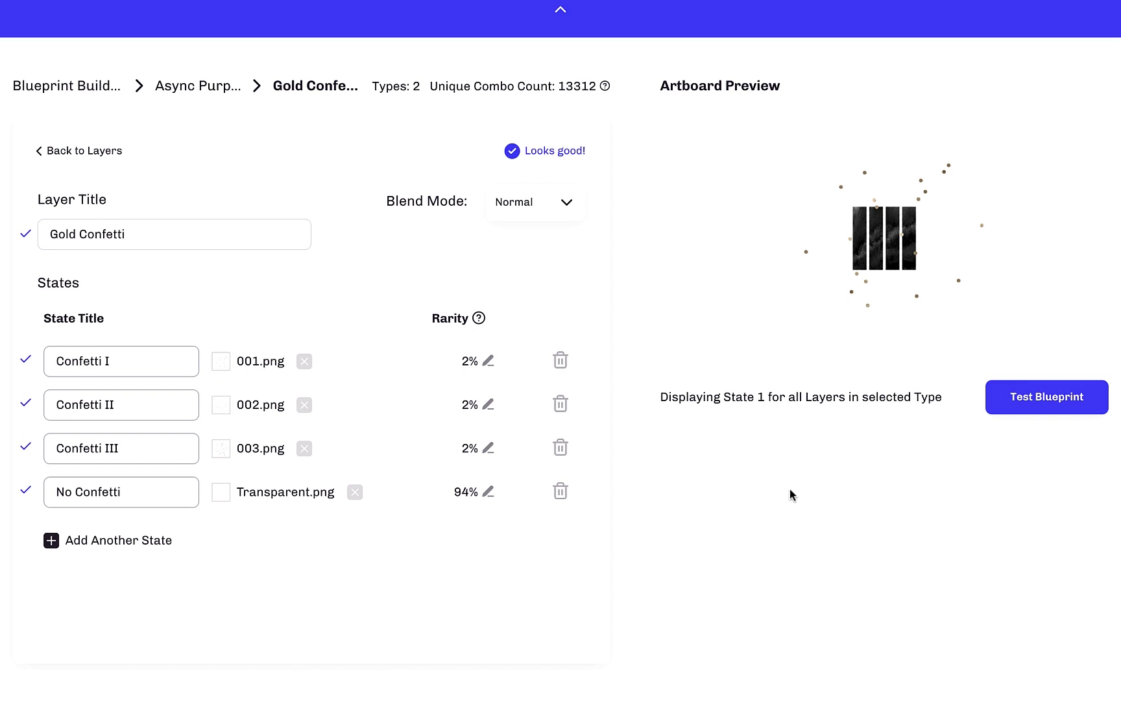
scroll(790, 490, "up", 3)
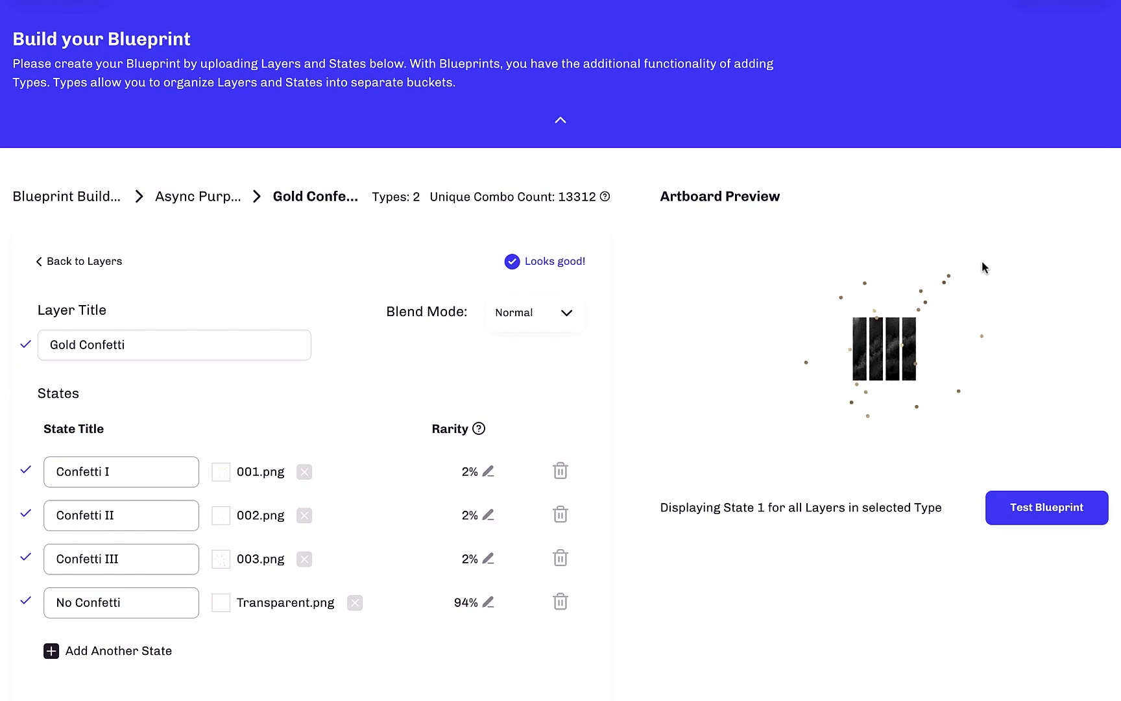
scroll(974, 165, "up", 2)
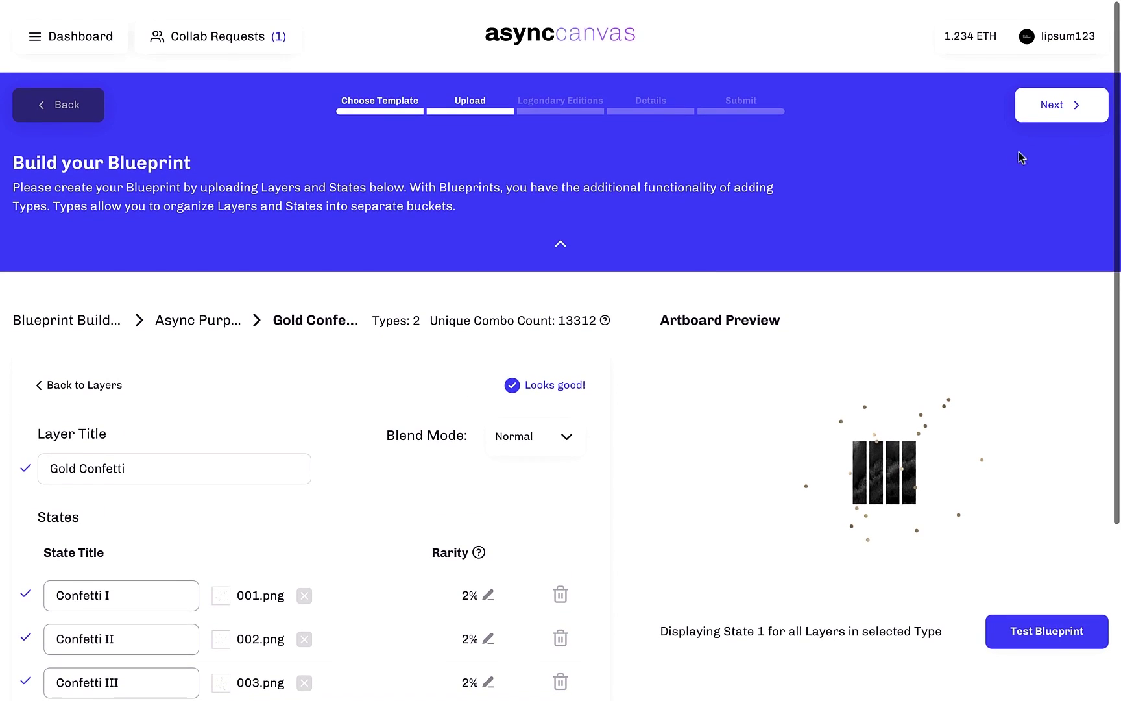
Leave the layer uploads and advance to the optional Legendary Editions step.
left_click(1064, 105)
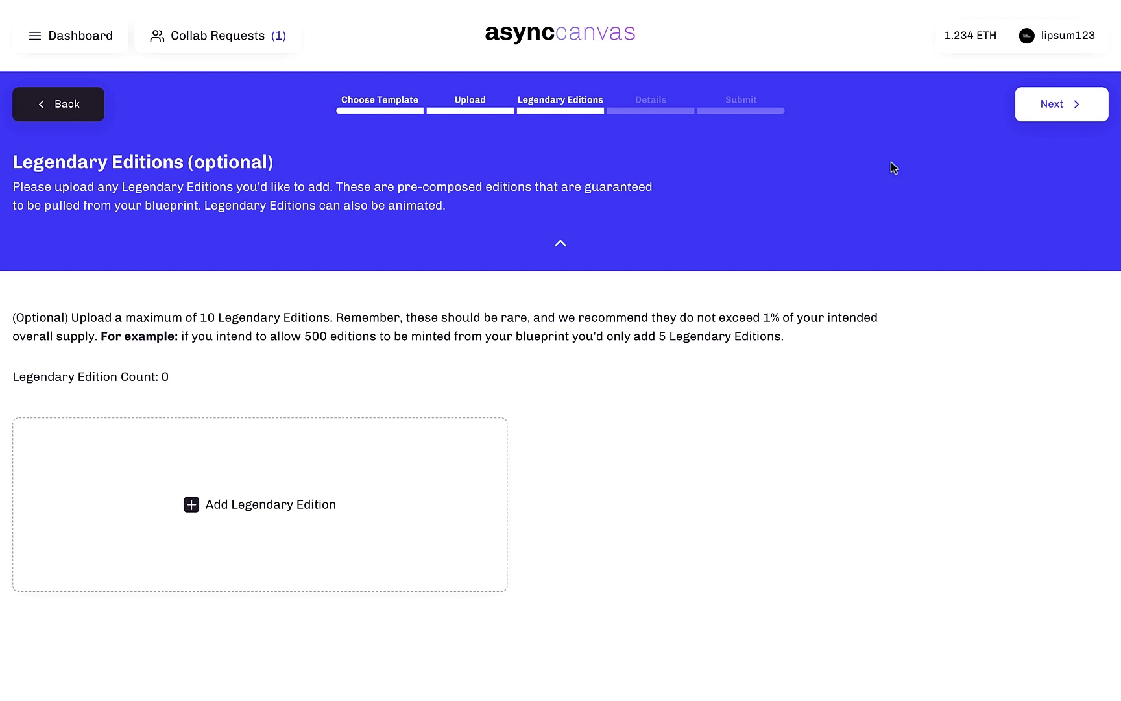
Skip Legendary Editions, leaving the count at 0, and continue to Master Details.
left_click(1025, 112)
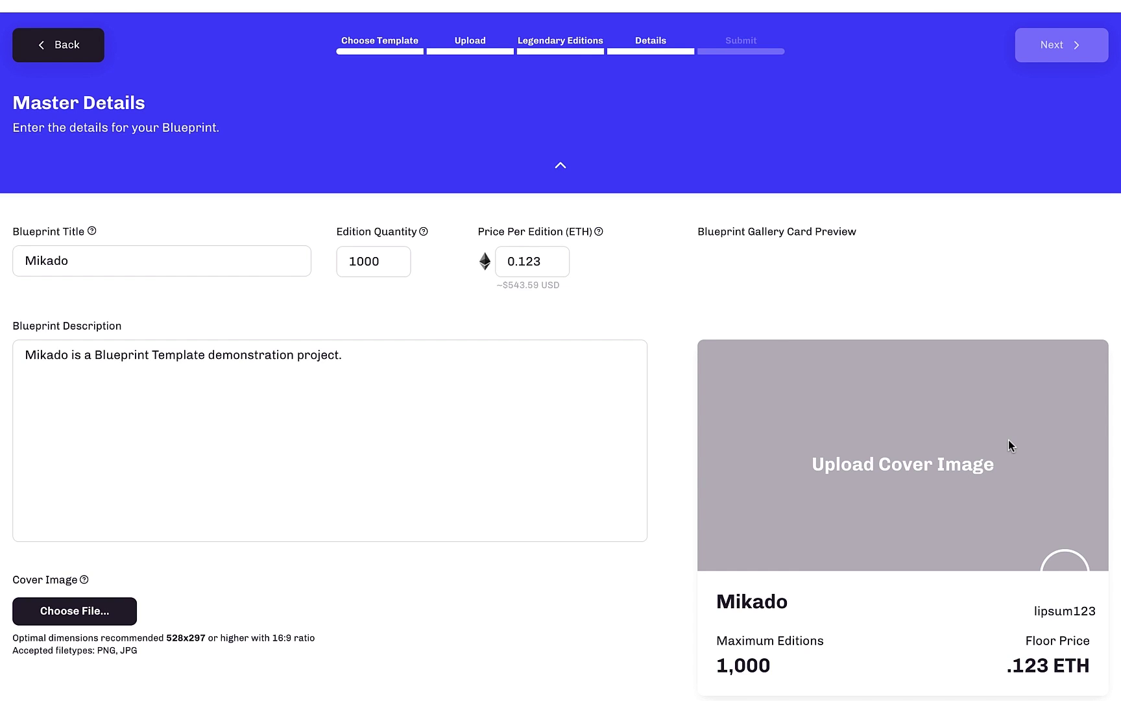
Upload MikadoThumbnail.png as the blueprint's cover image.
left_click(97, 611)
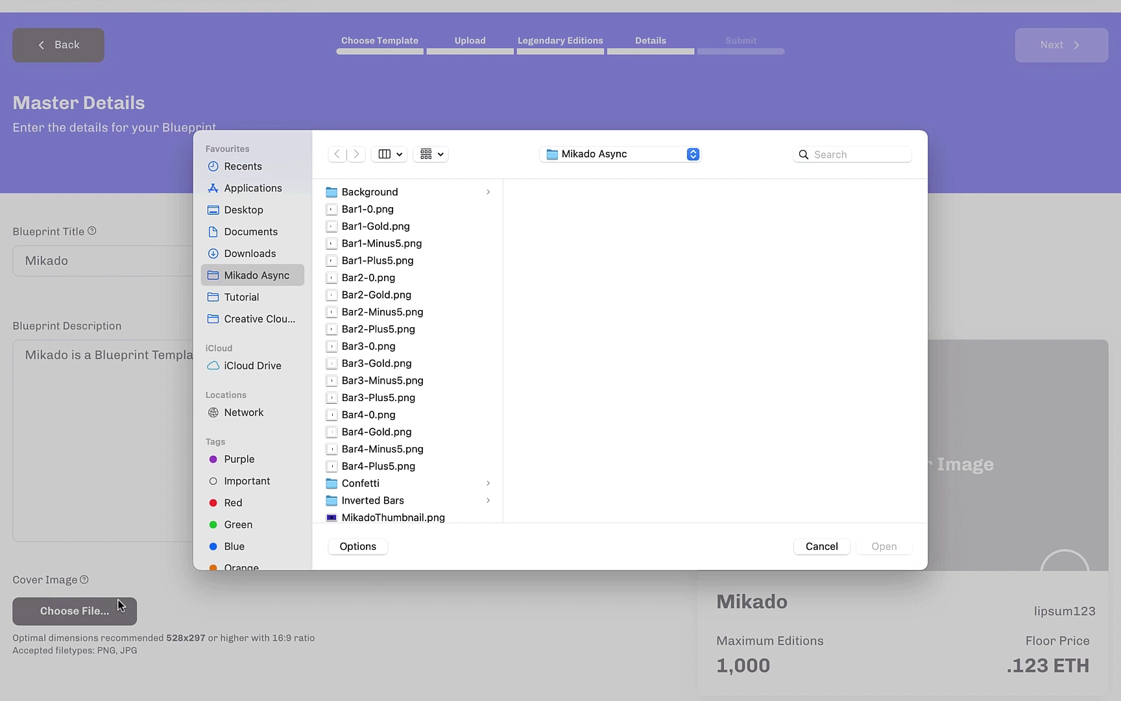
scroll(404, 480, "down", 1)
left_click(384, 501)
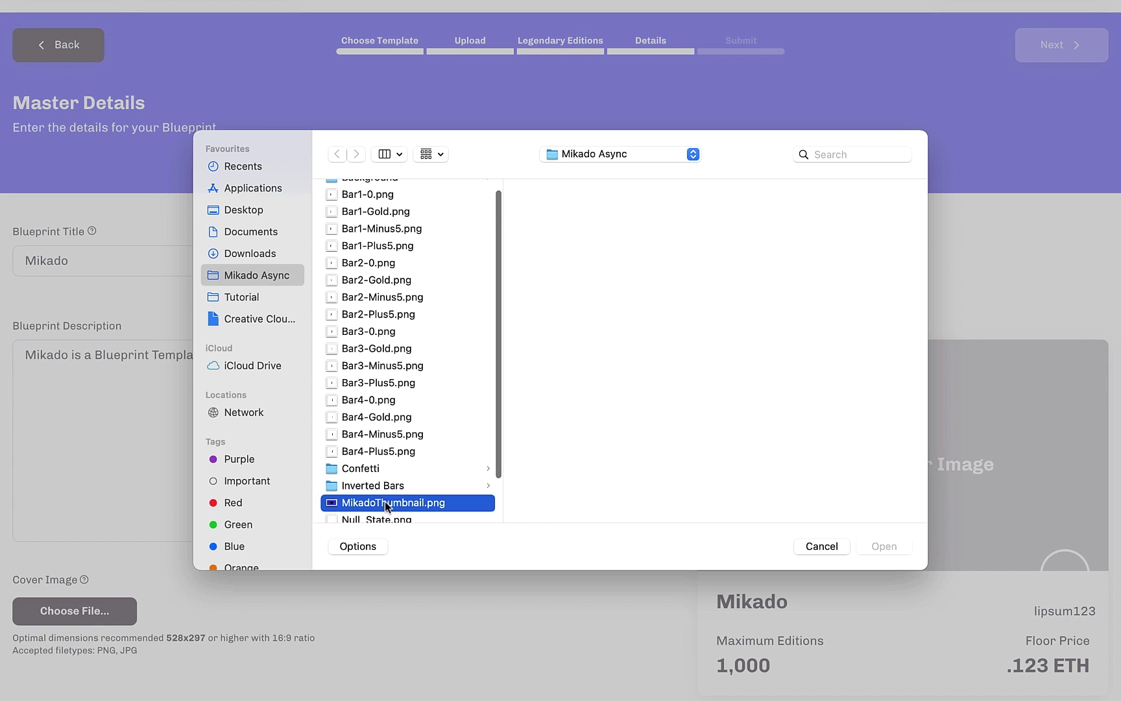
left_click(883, 546)
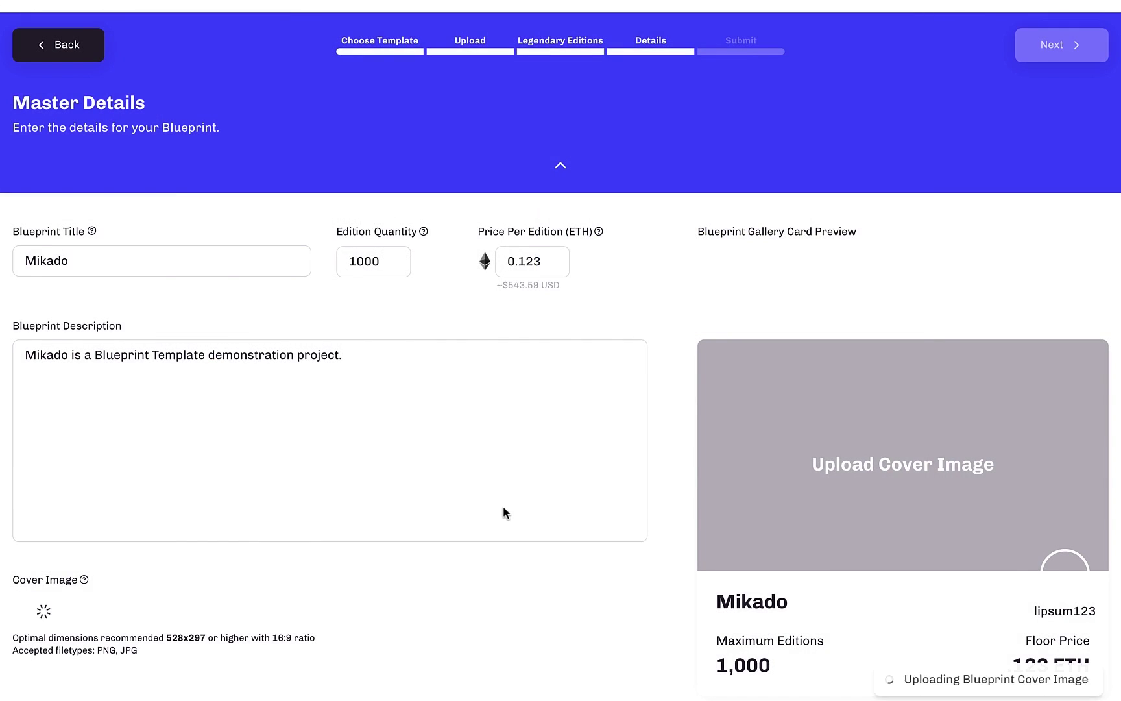
Tag the blueprint with the Minimalism and Mixed-media categories.
scroll(503, 505, "down", 3)
scroll(503, 513, "down", 1)
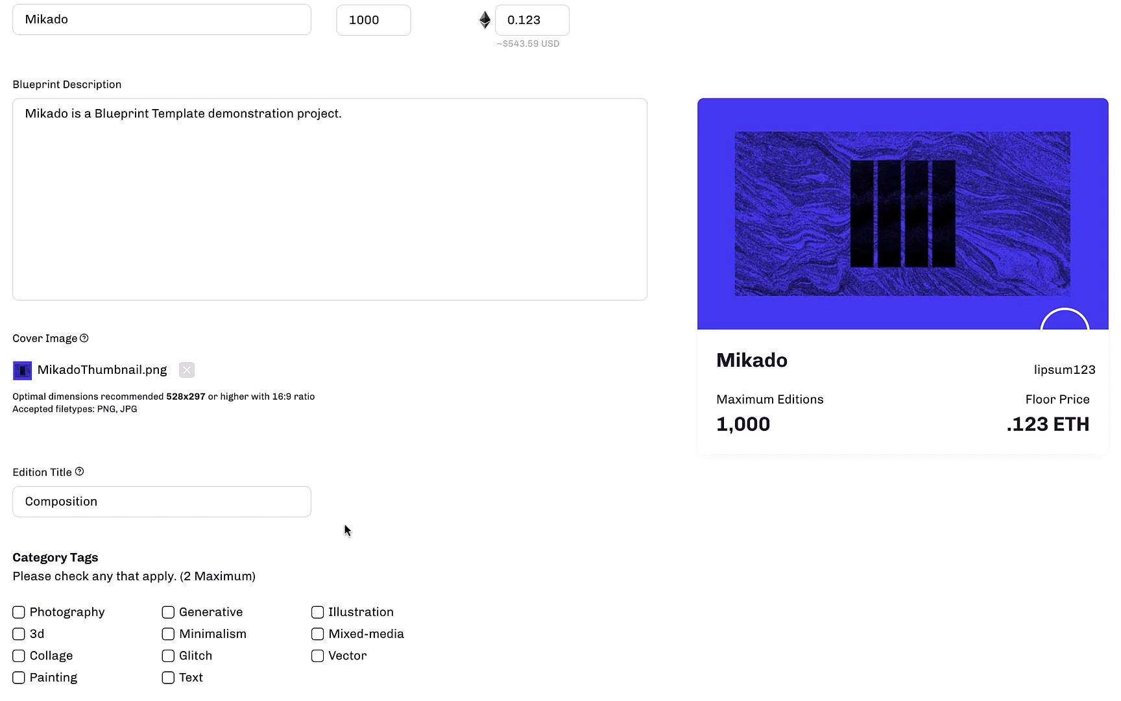
left_click(167, 633)
left_click(318, 633)
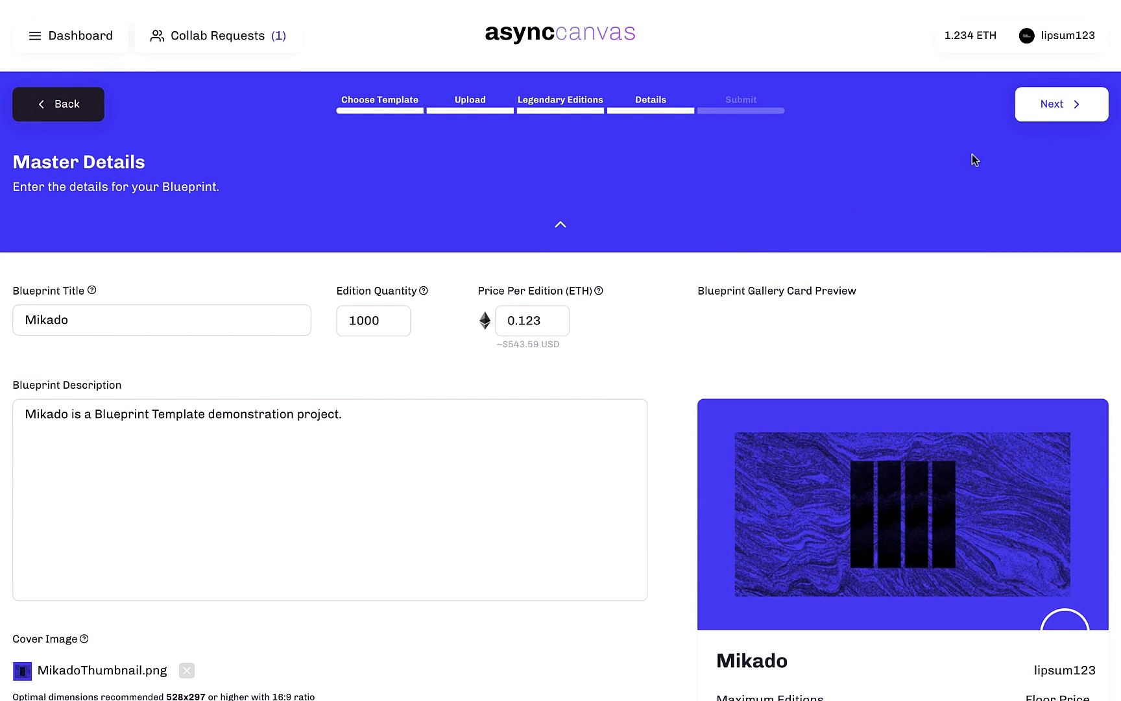
Open the Submit page and review 1000 editions at .123 ETH and 0 Legendary Editions.
left_click(1034, 119)
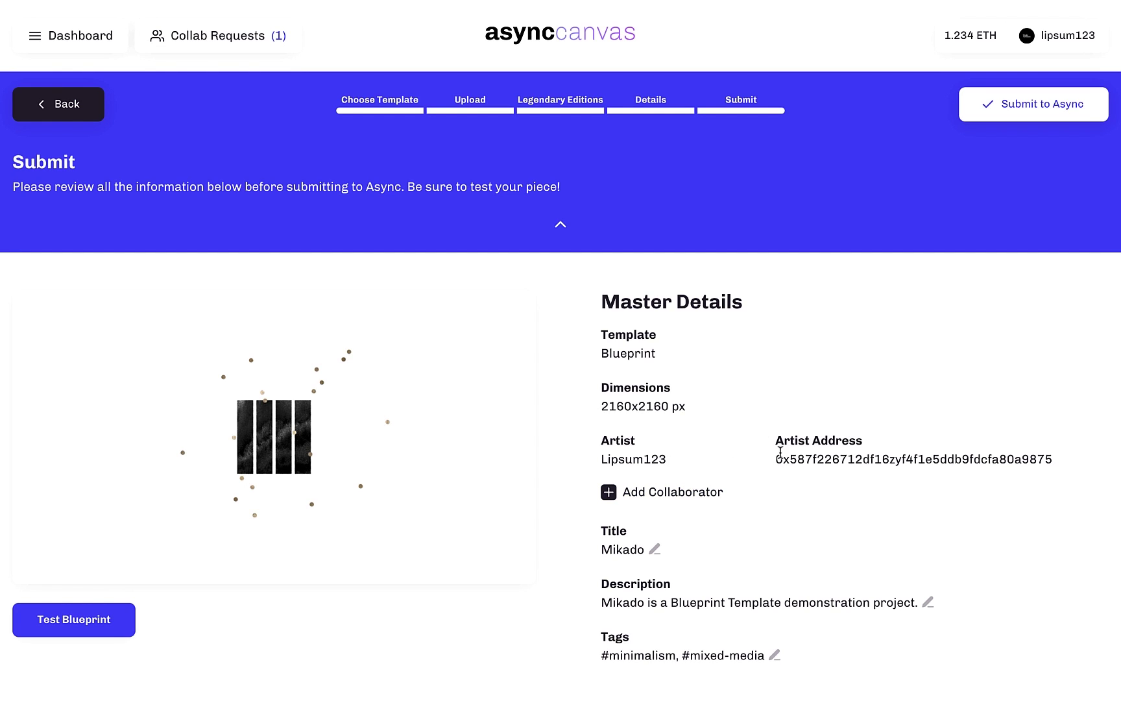
scroll(780, 453, "down", 5)
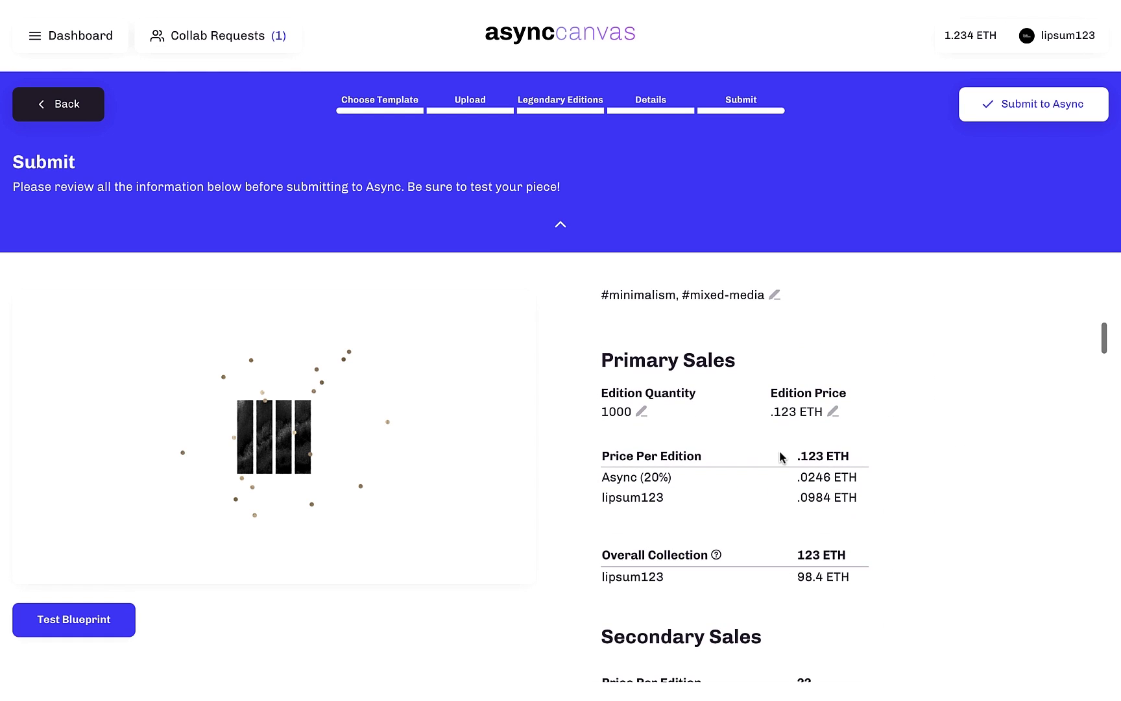
scroll(781, 457, "down", 2)
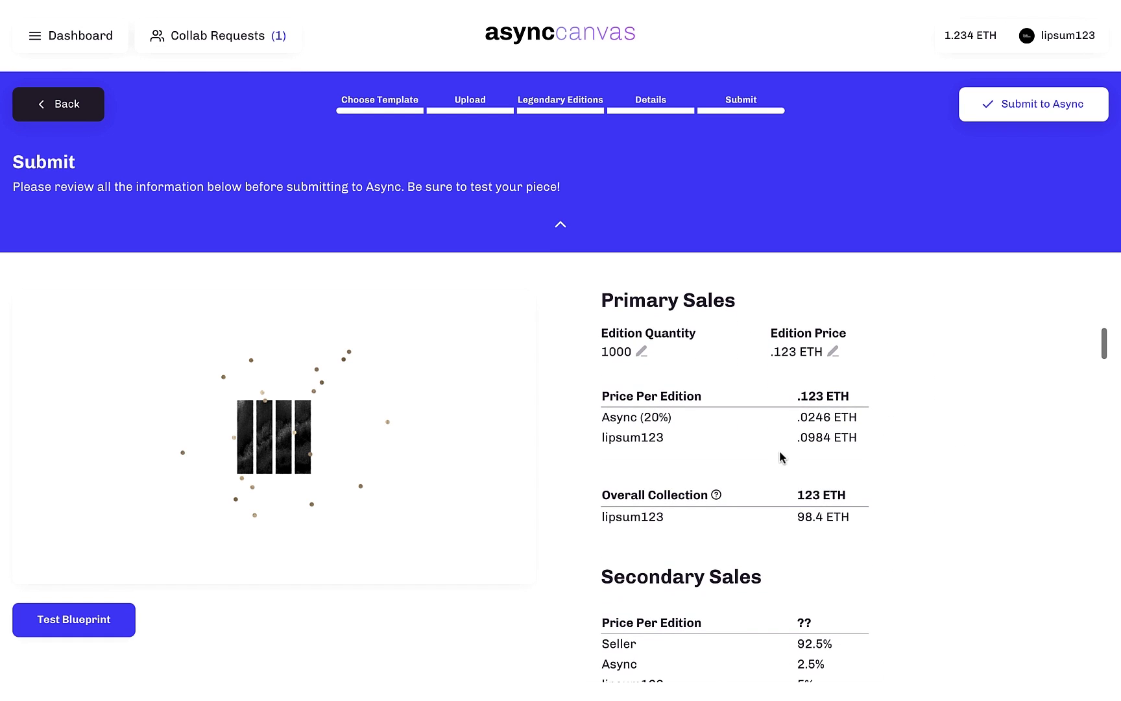
scroll(780, 452, "down", 1)
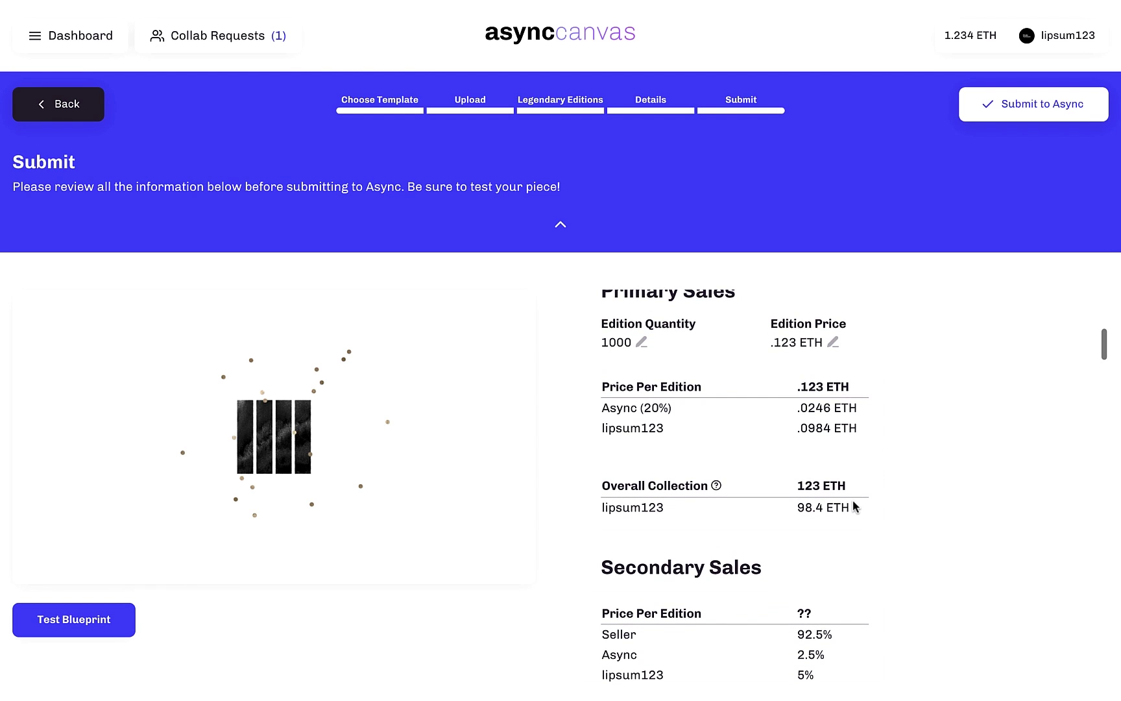
scroll(855, 505, "down", 2)
scroll(853, 503, "down", 2)
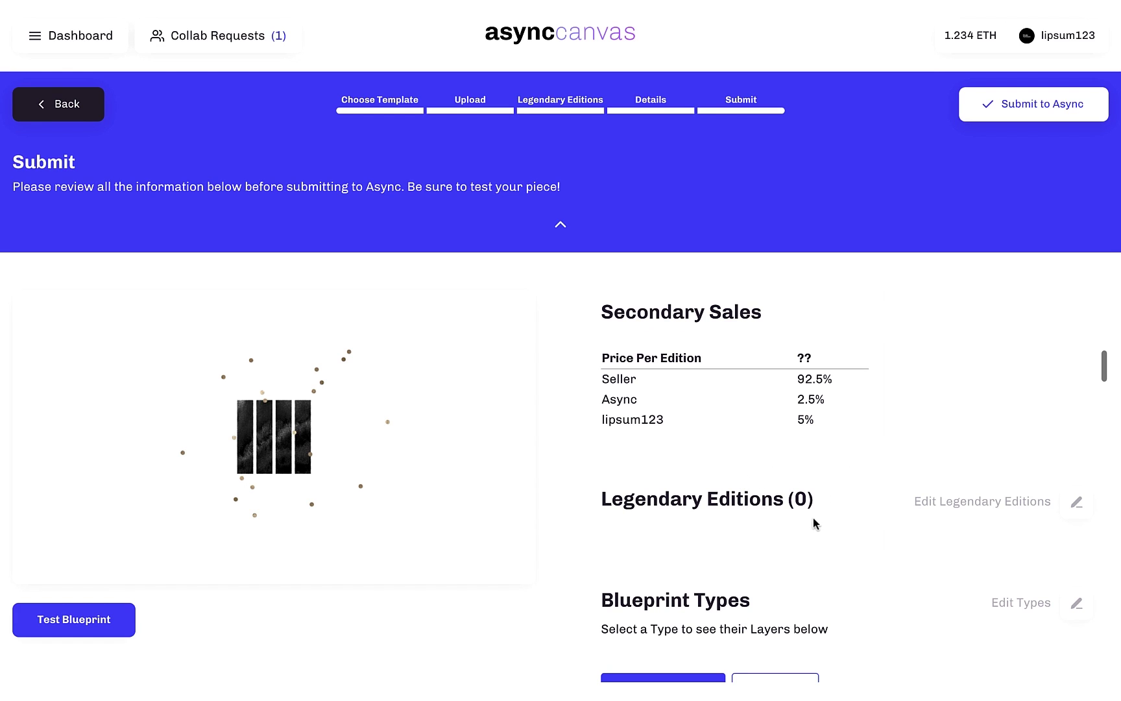
scroll(818, 523, "down", 4)
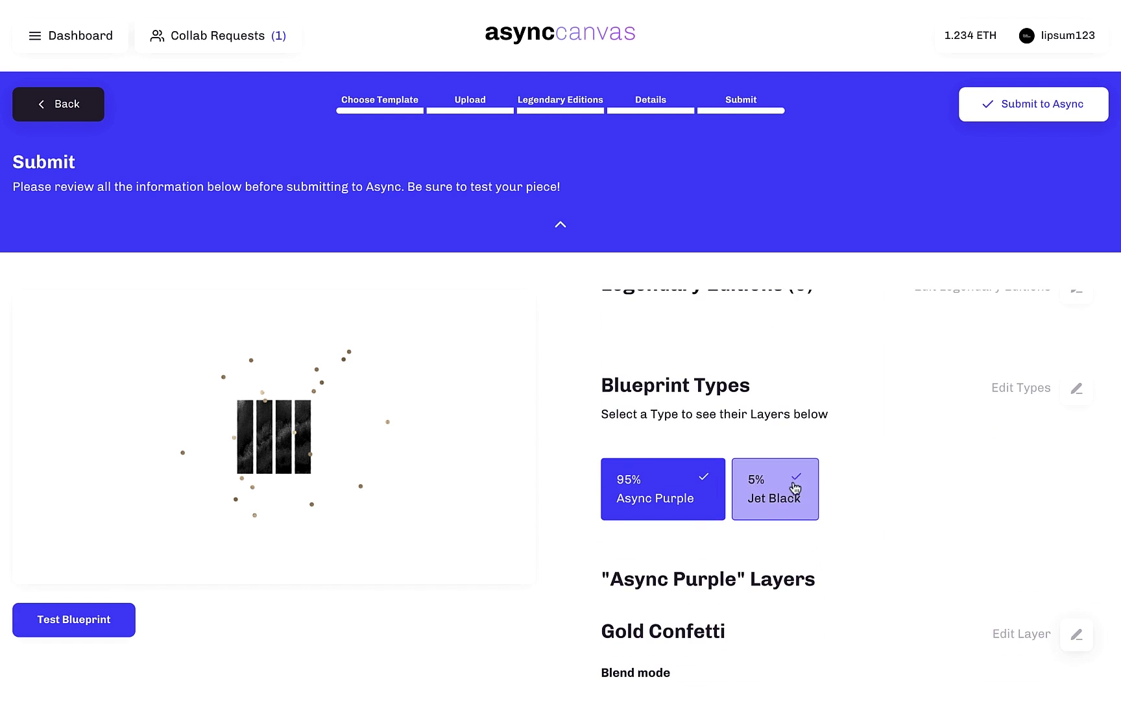
left_click(777, 506)
scroll(811, 503, "down", 2)
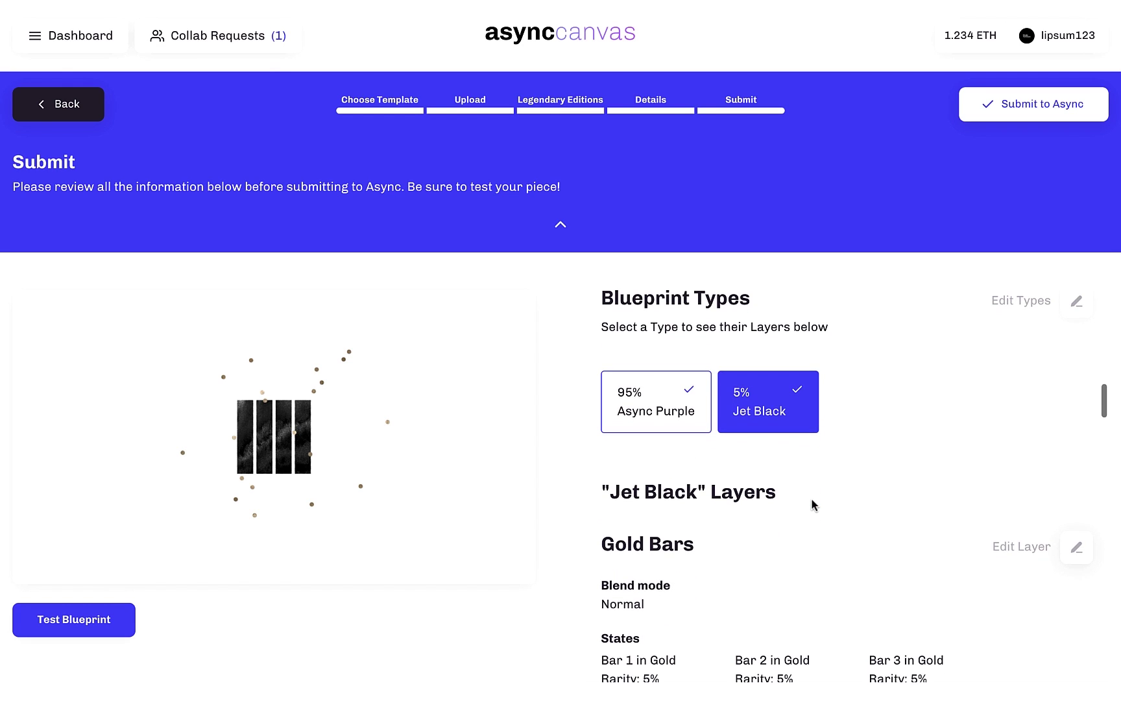
left_click(661, 413)
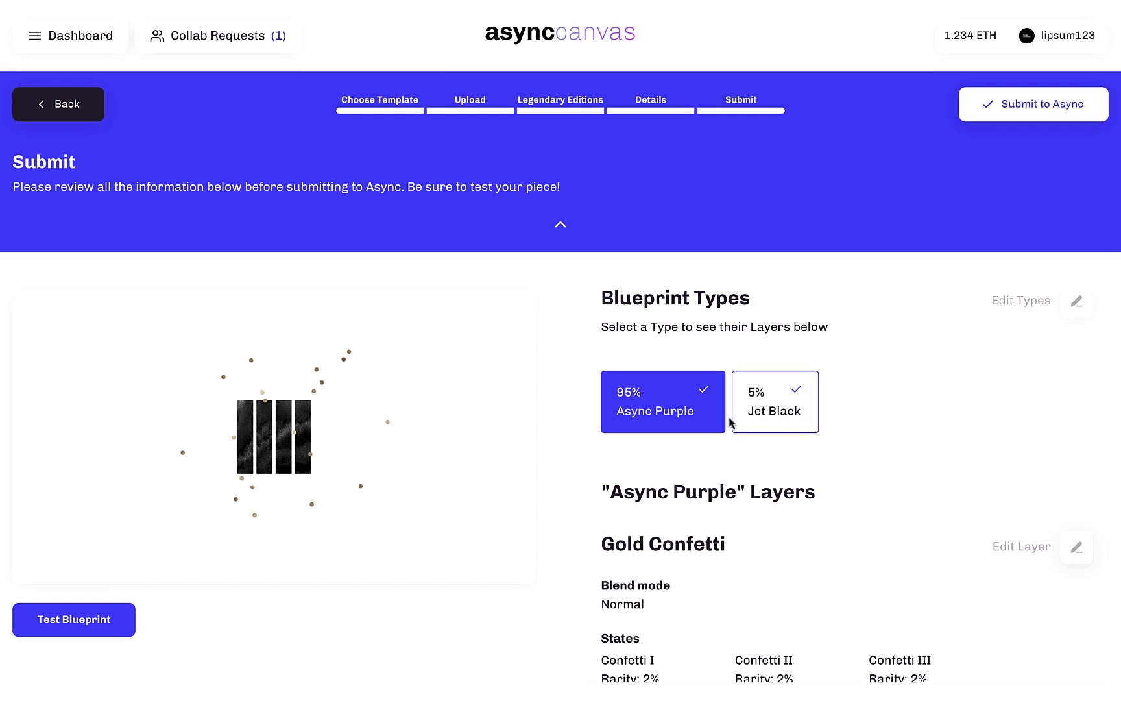
left_click(766, 418)
scroll(822, 438, "down", 6)
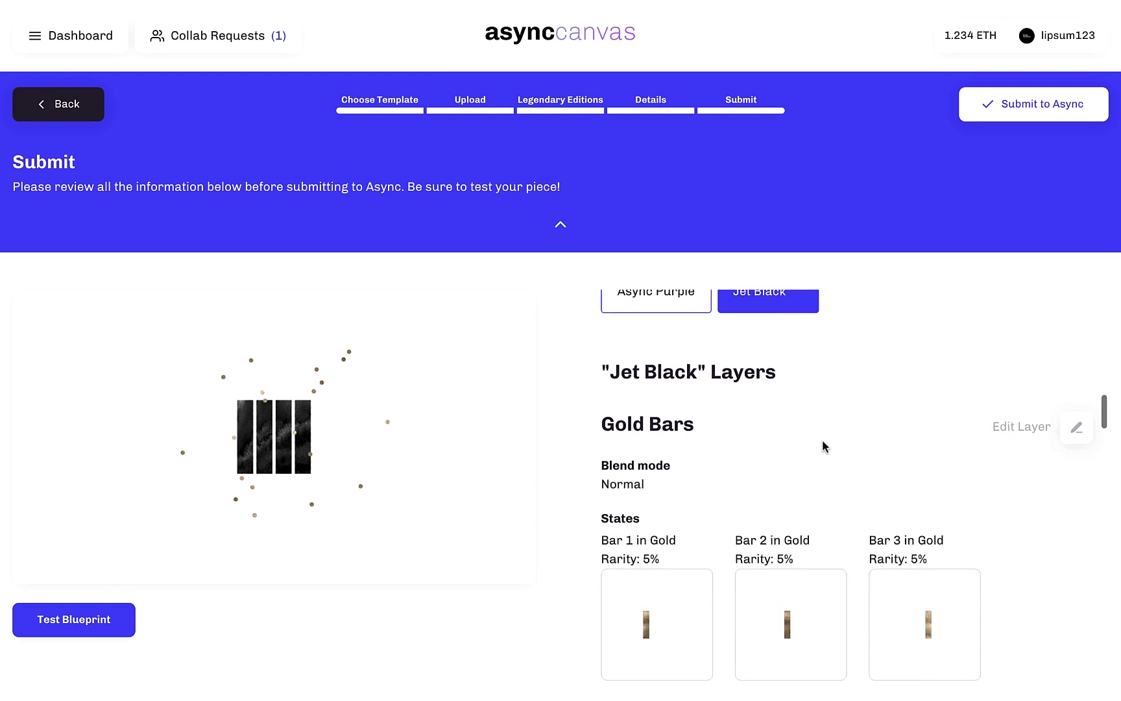
scroll(822, 439, "down", 15)
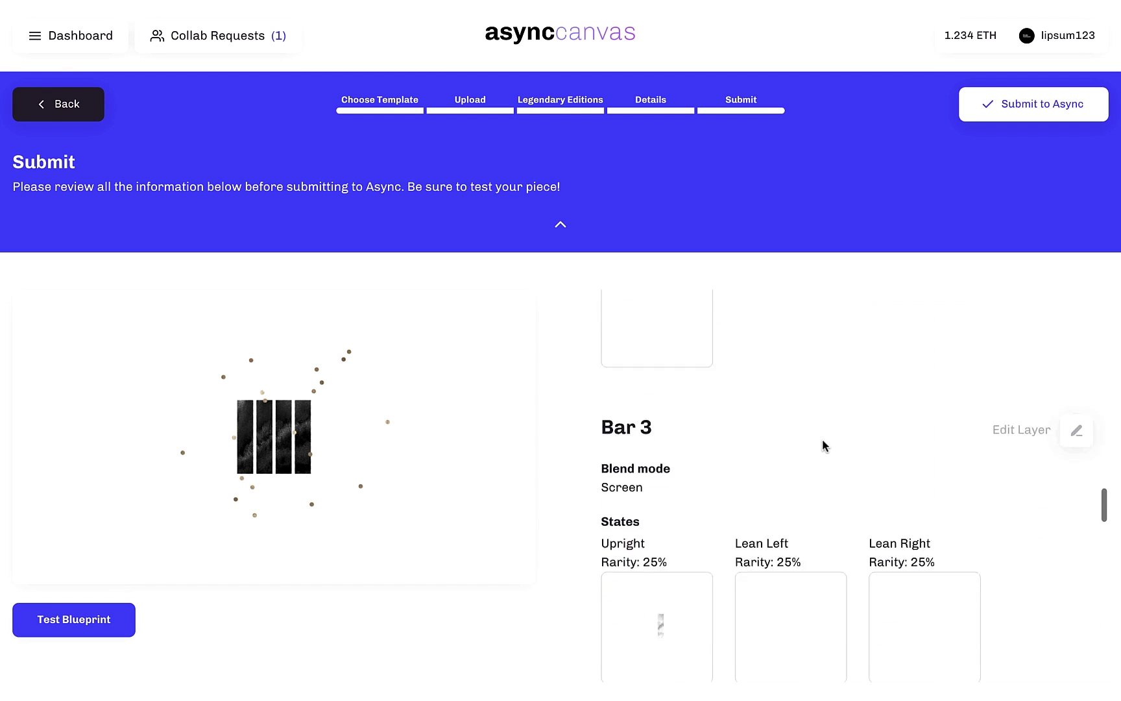
scroll(823, 438, "up", 20)
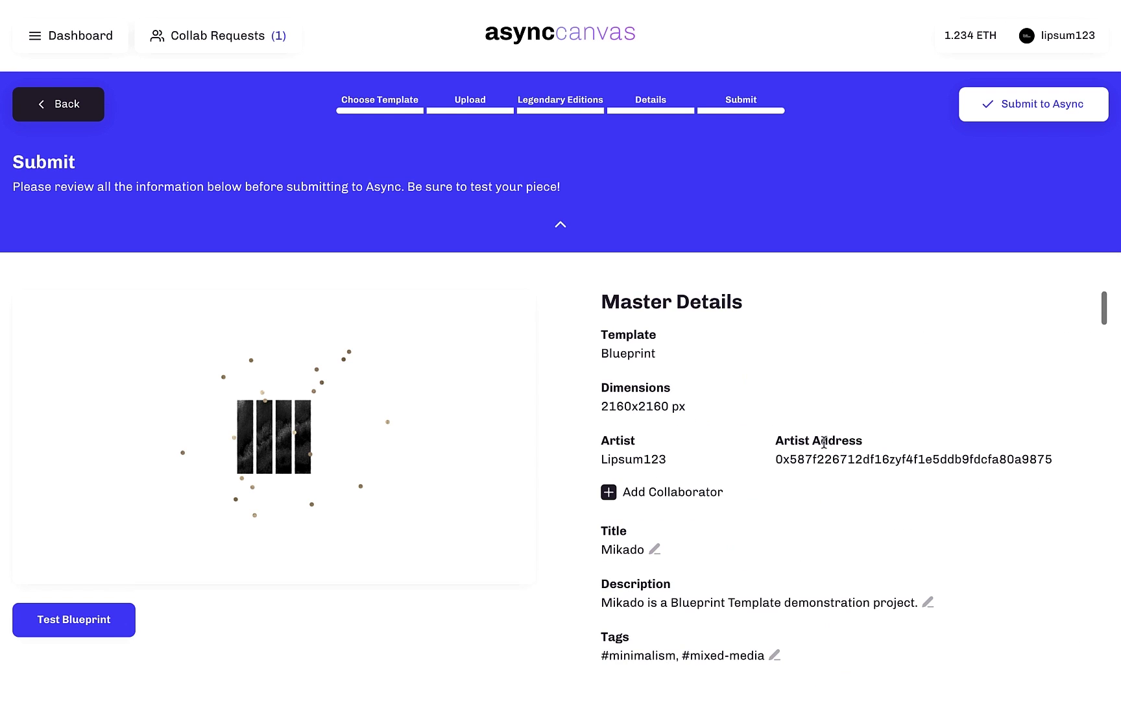